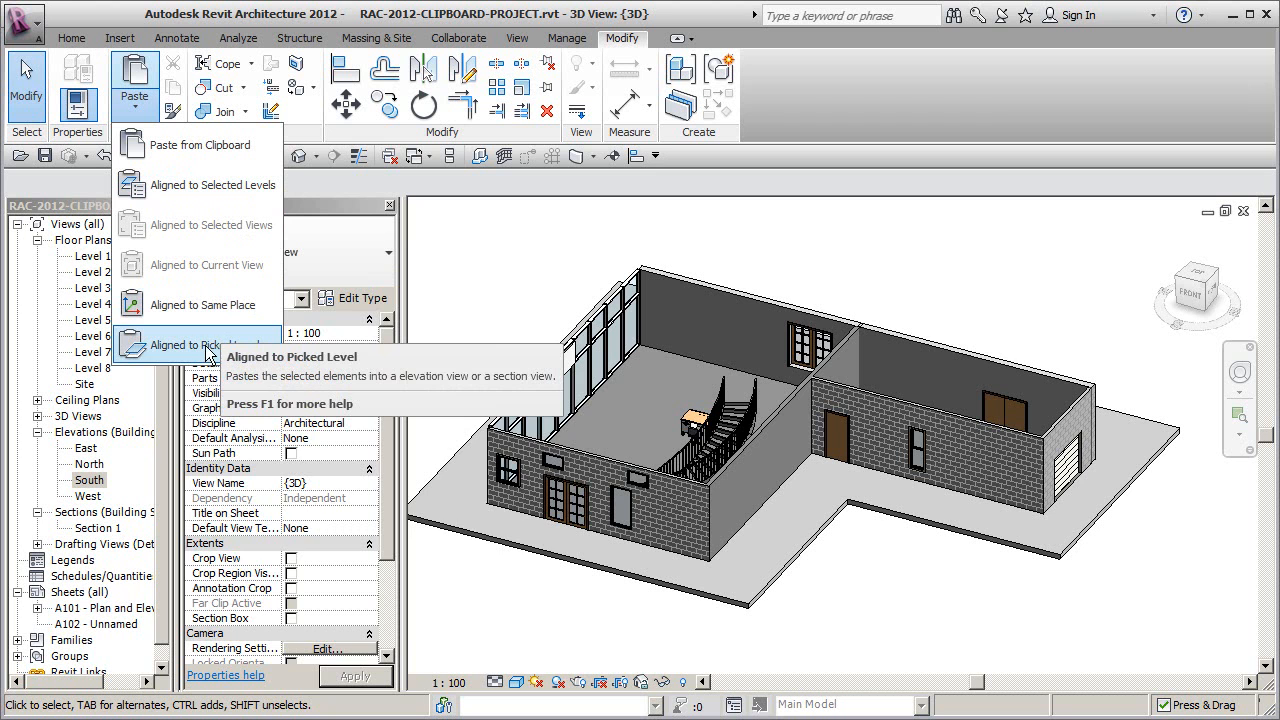
# Open the South elevation view and frame the building's ground floor
pyautogui.click(428, 288)
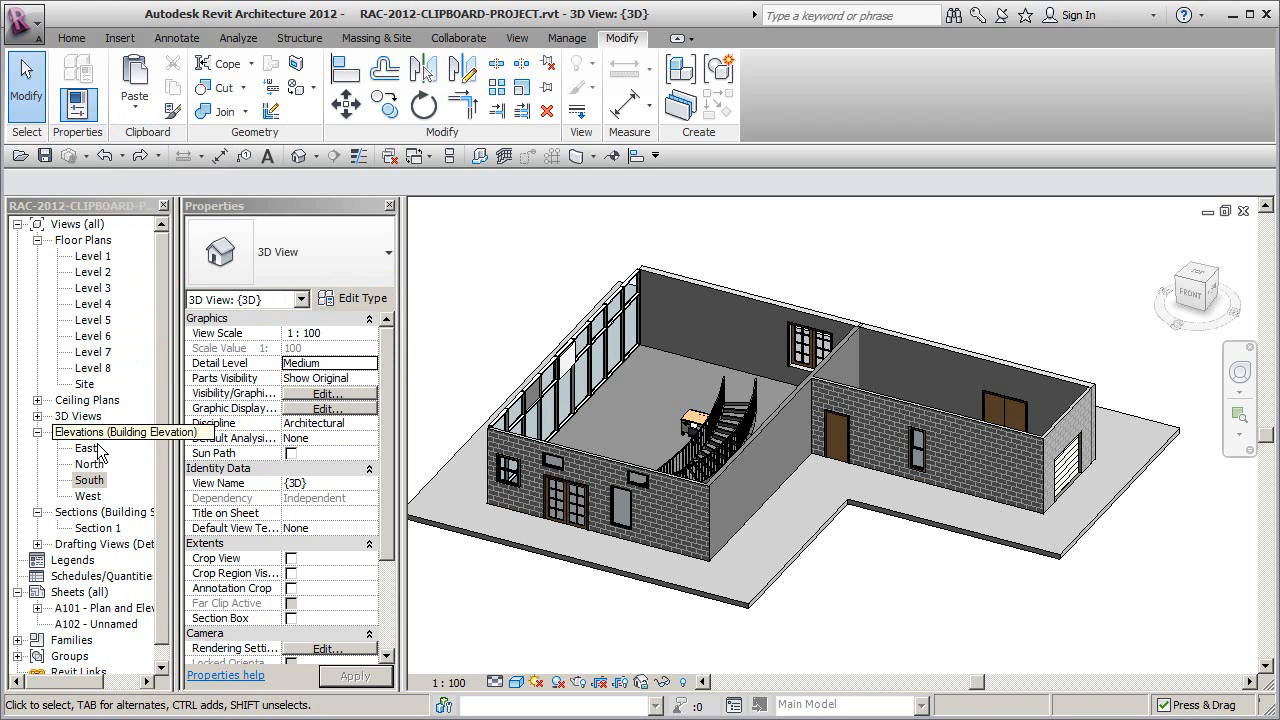
pyautogui.doubleClick(88, 481)
pyautogui.moveTo(560, 470); pyautogui.dragTo(688, 519, button='middle')
pyautogui.scroll(5, 757, 565)
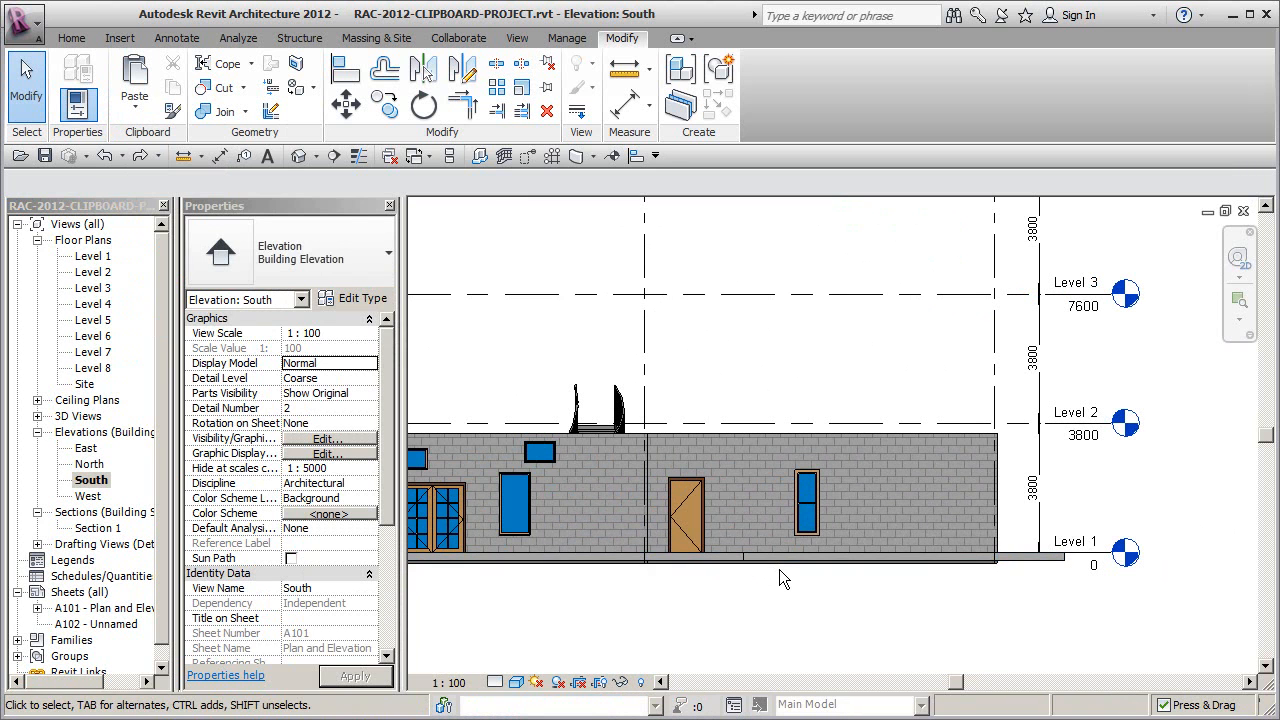
# Copy the Generic 300mm floor on Level 1 and paste it aligned to the picked level line of Level 4
pyautogui.click(778, 566)
pyautogui.click(1035, 600)
pyautogui.scroll(4, 990, 555)
pyautogui.click(975, 533)
pyautogui.scroll(-3, 991, 585)
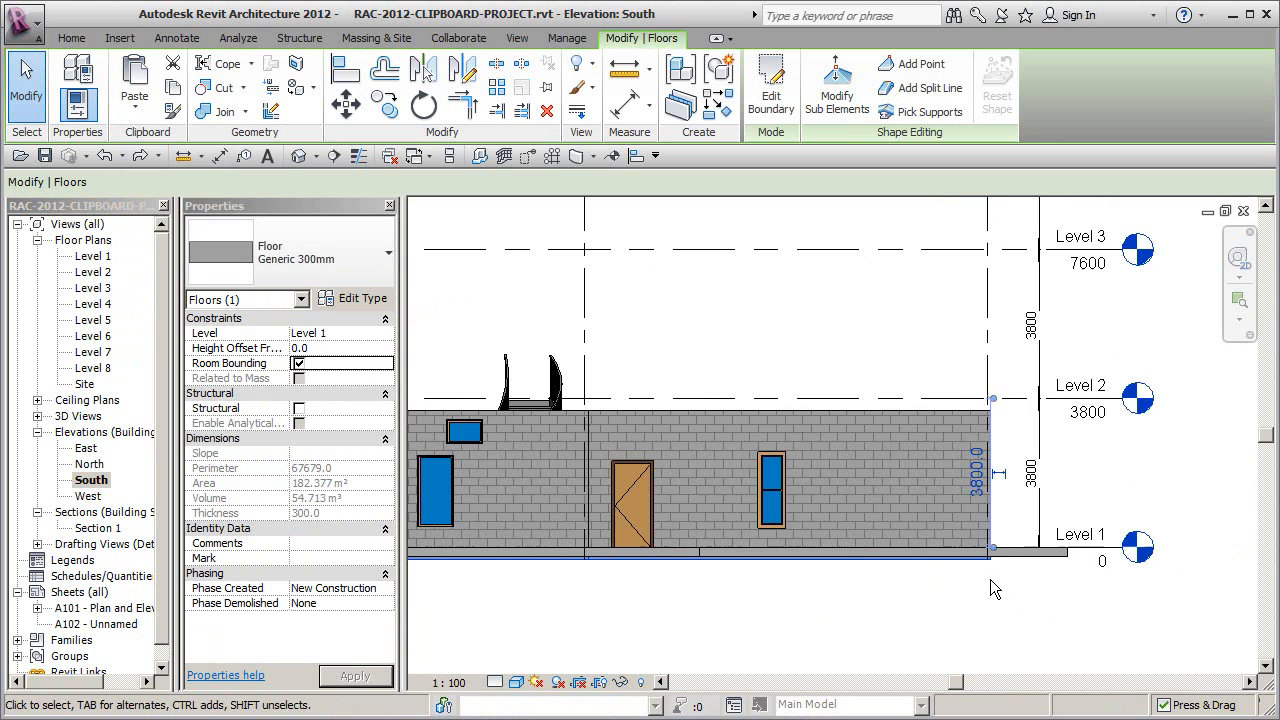
pyautogui.scroll(-2, 990, 579)
pyautogui.scroll(2, 1006, 571)
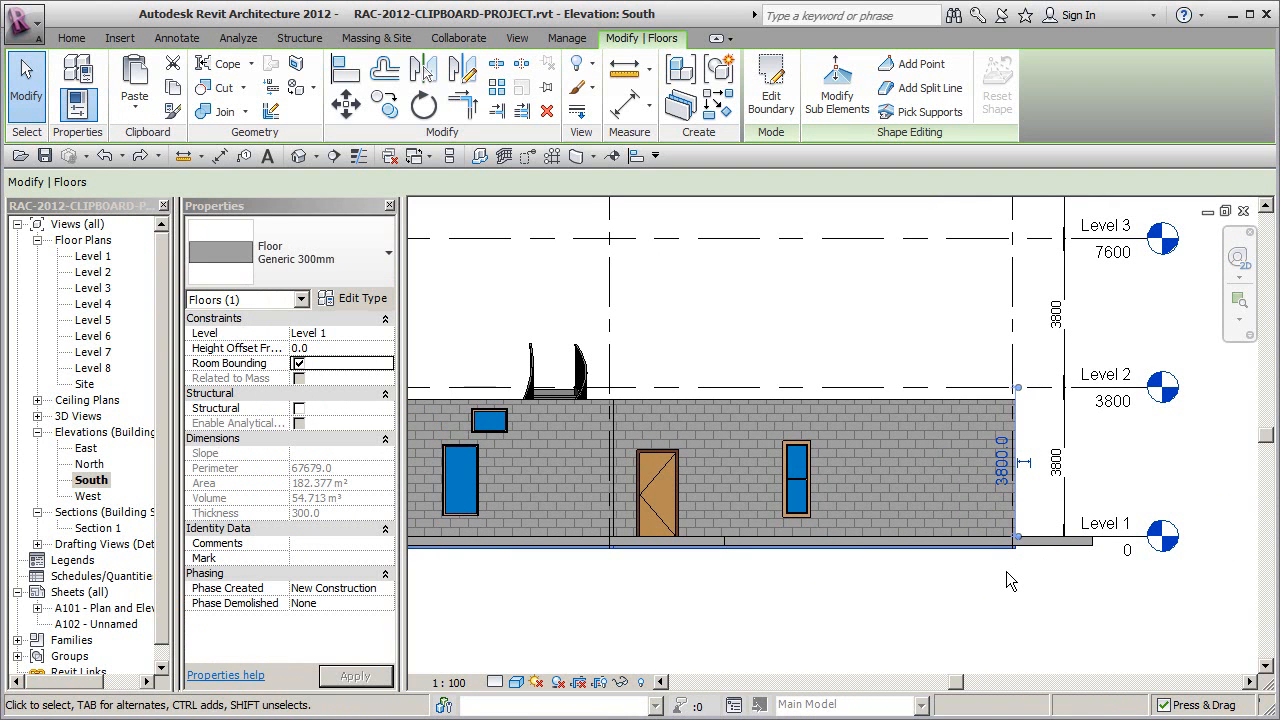
pyautogui.click(138, 107)
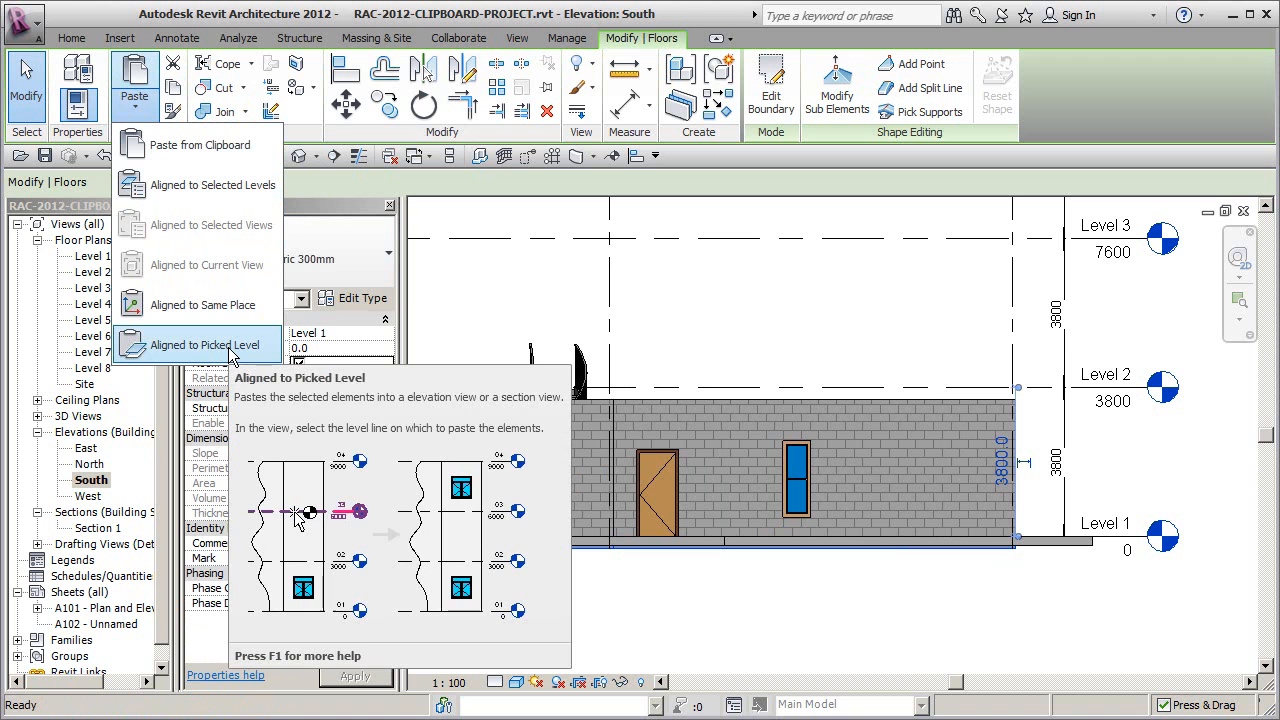
pyautogui.click(210, 345)
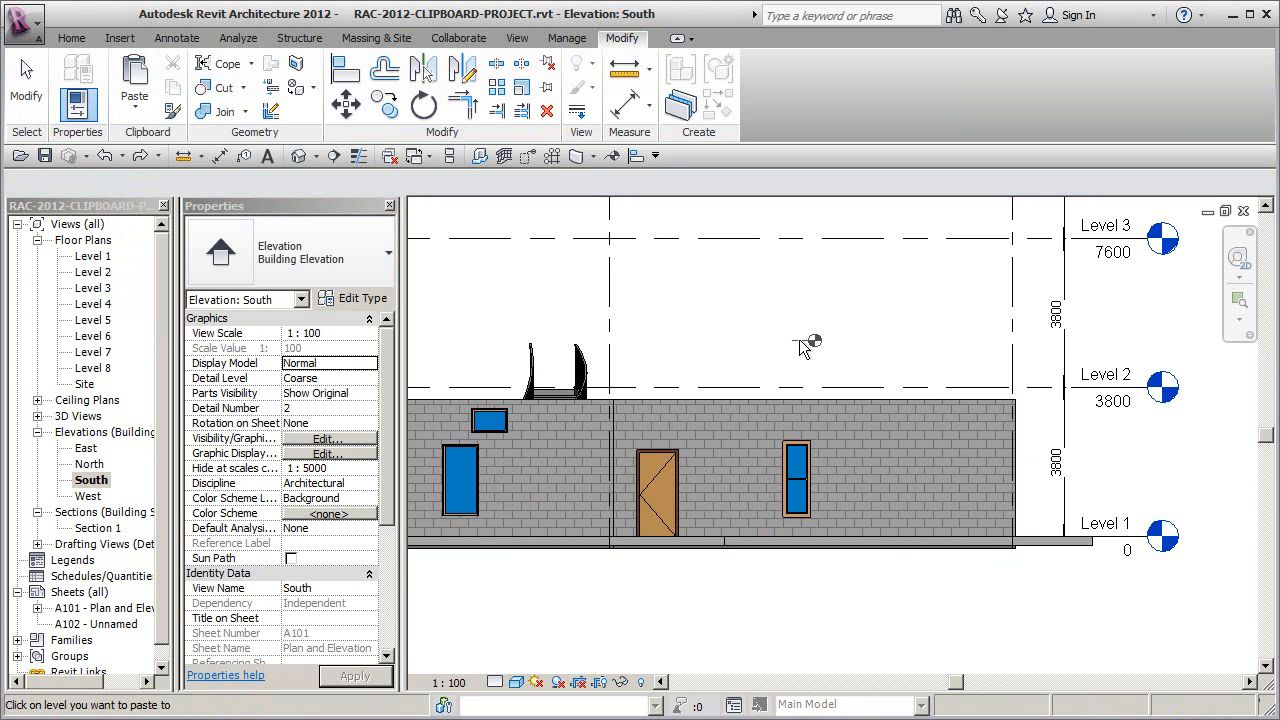
pyautogui.moveTo(812, 400); pyautogui.dragTo(815, 428, button='middle')
pyautogui.scroll(-3, 815, 428)
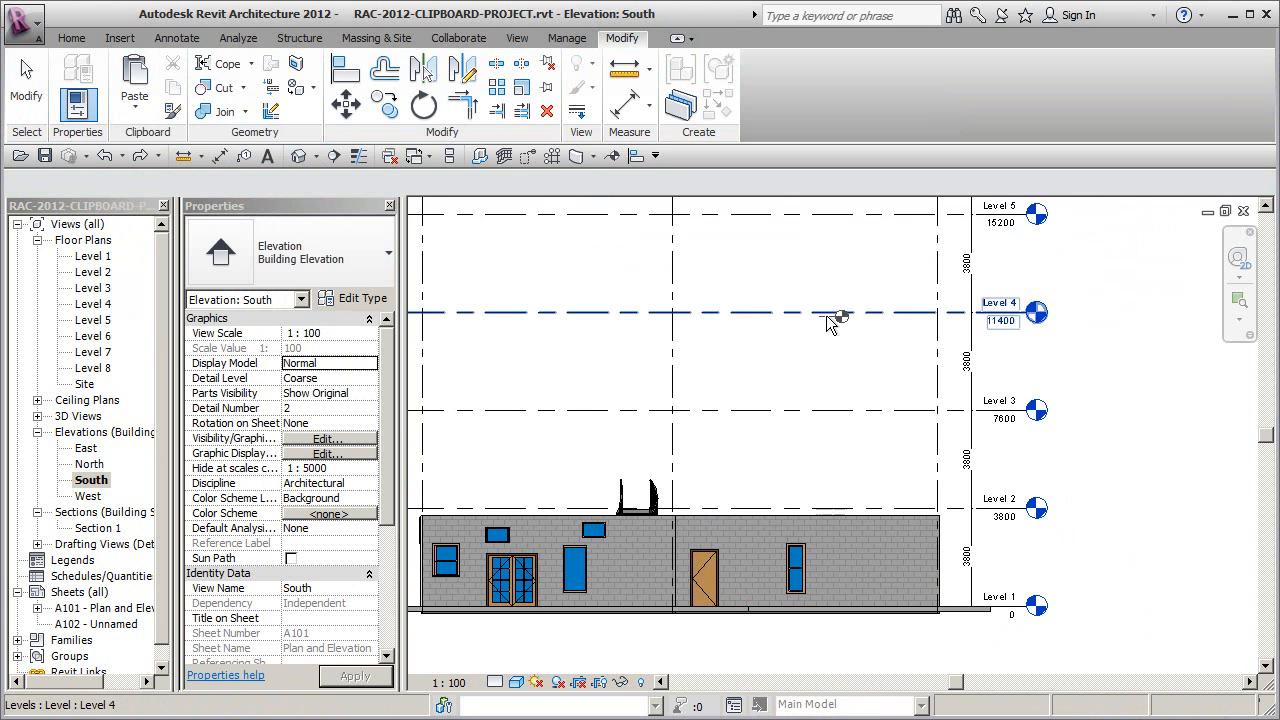
pyautogui.click(826, 318)
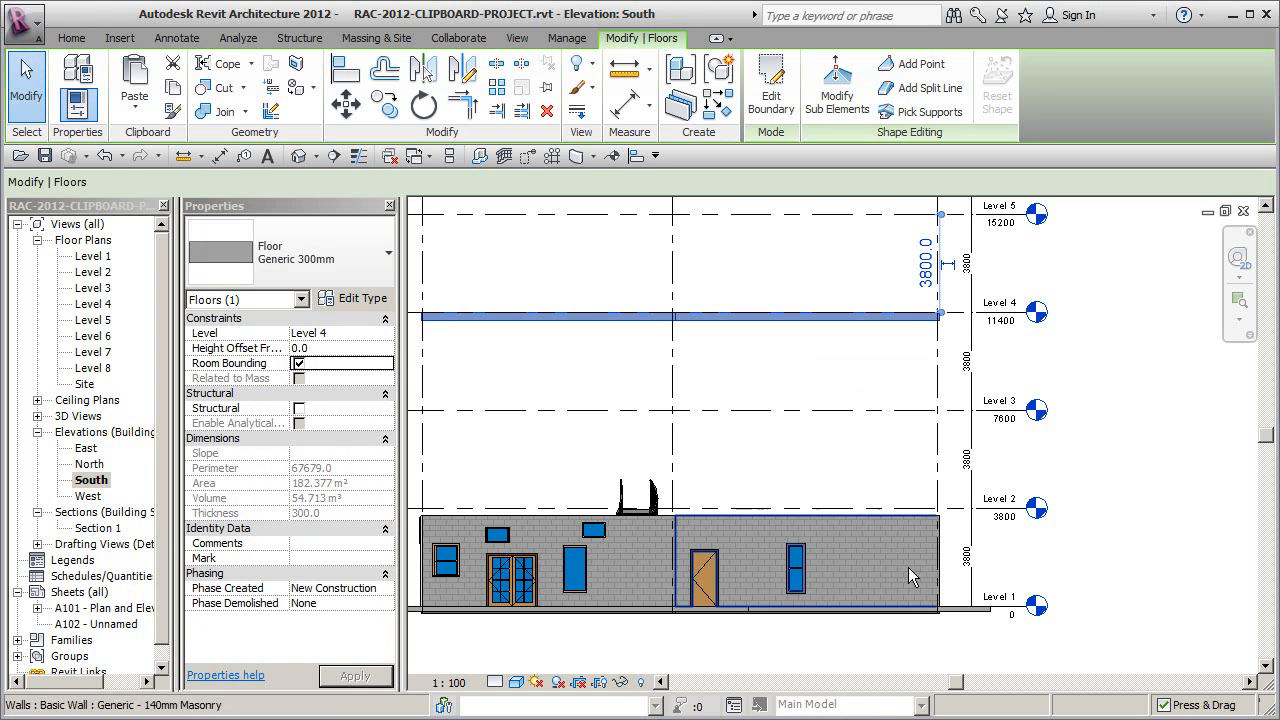
# Paste another copy of the floor aligned to the picked level line of Level 5
pyautogui.moveTo(888, 455); pyautogui.dragTo(885, 496, button='middle')
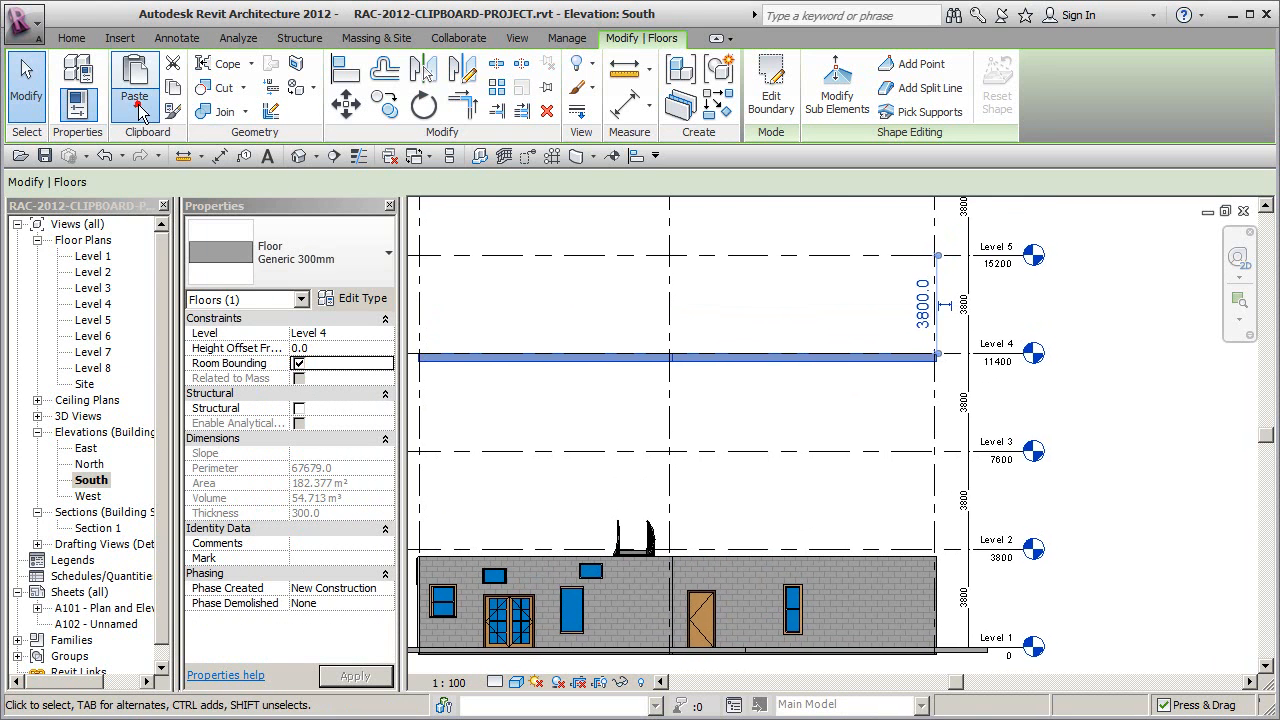
pyautogui.click(135, 104)
pyautogui.click(216, 340)
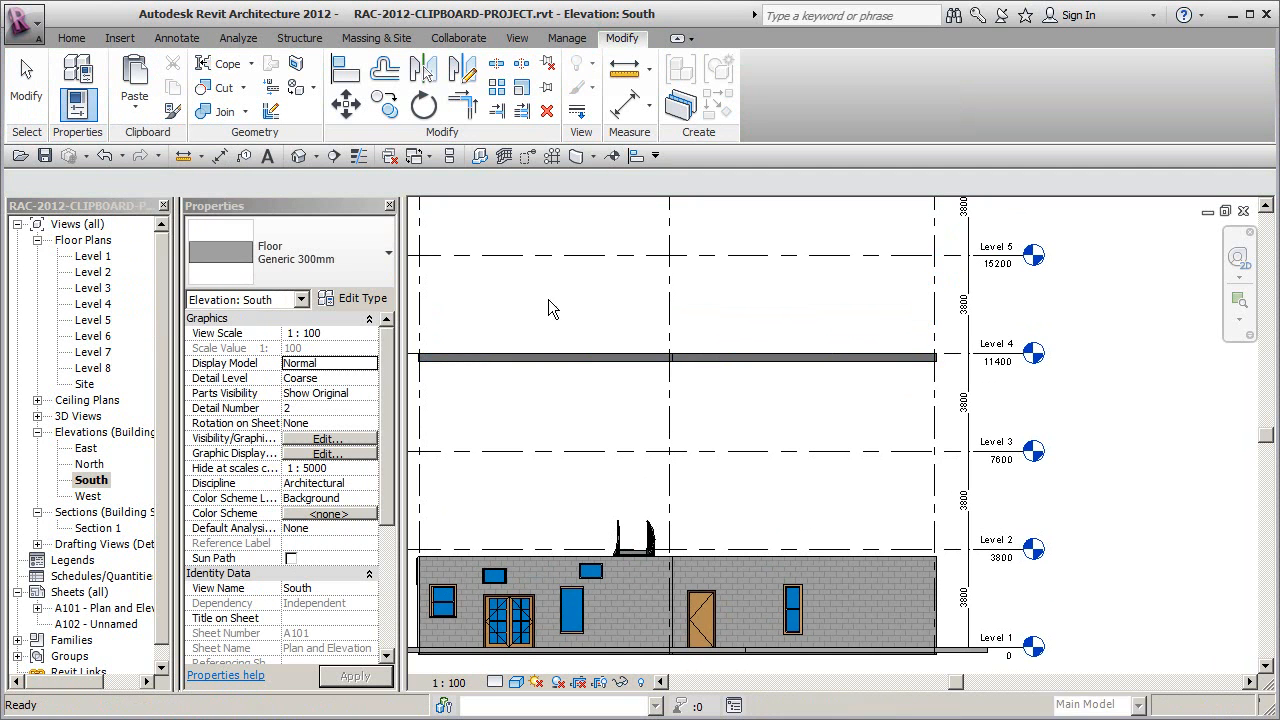
pyautogui.click(623, 257)
# Paste a further floor copy aligned to the picked level line of Level 7 and clear the selection
pyautogui.moveTo(751, 314); pyautogui.dragTo(756, 470, button='middle')
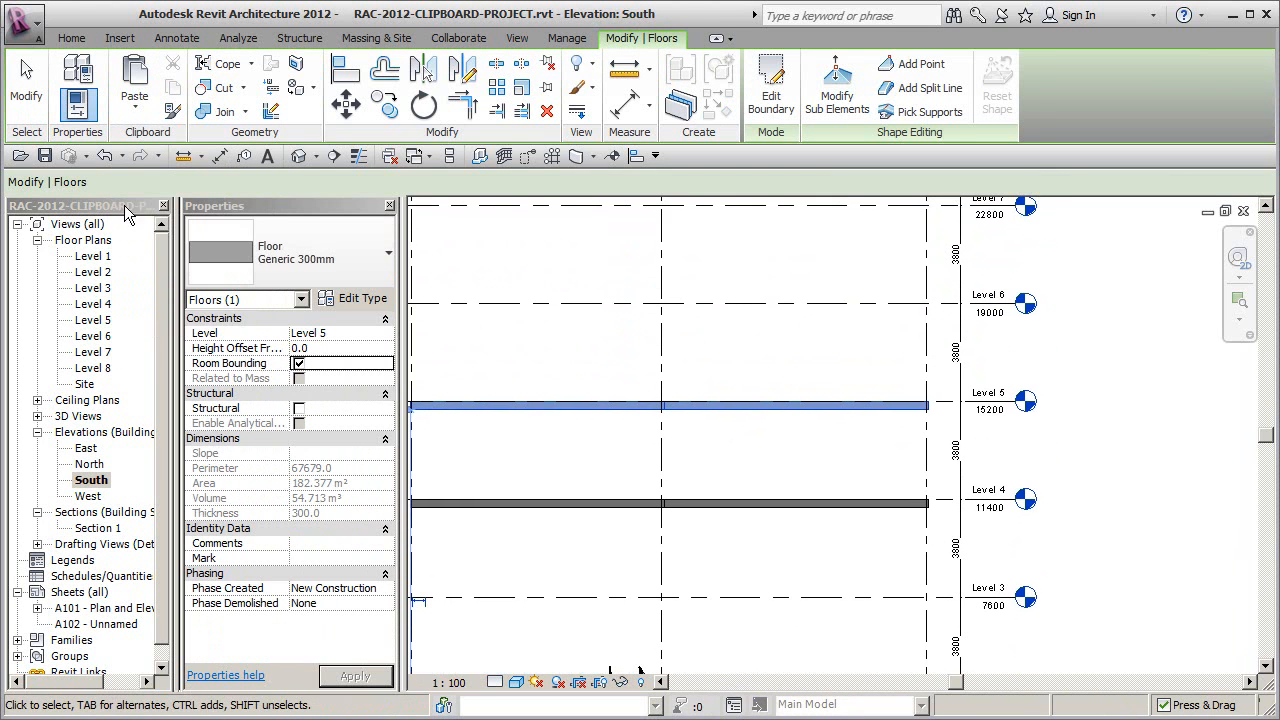
pyautogui.click(135, 104)
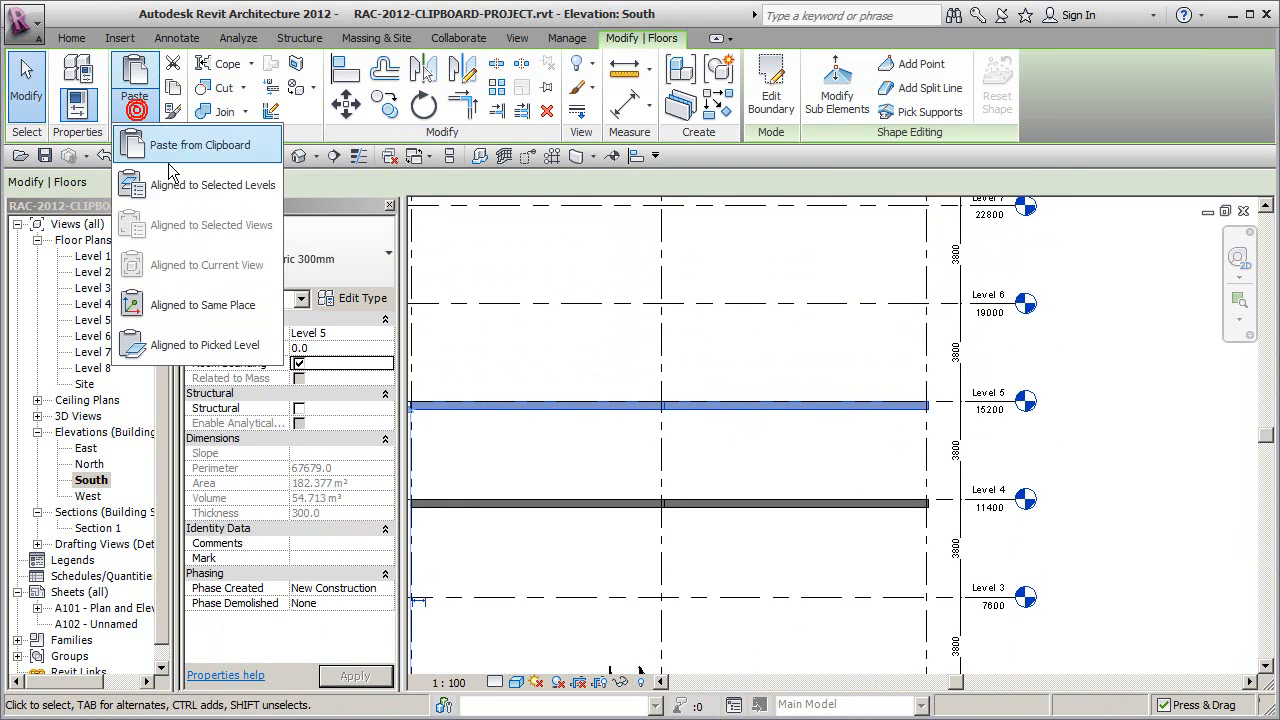
pyautogui.click(222, 344)
pyautogui.click(563, 210)
pyautogui.scroll(-1, 720, 303)
pyautogui.moveTo(812, 379); pyautogui.dragTo(836, 380, button='middle')
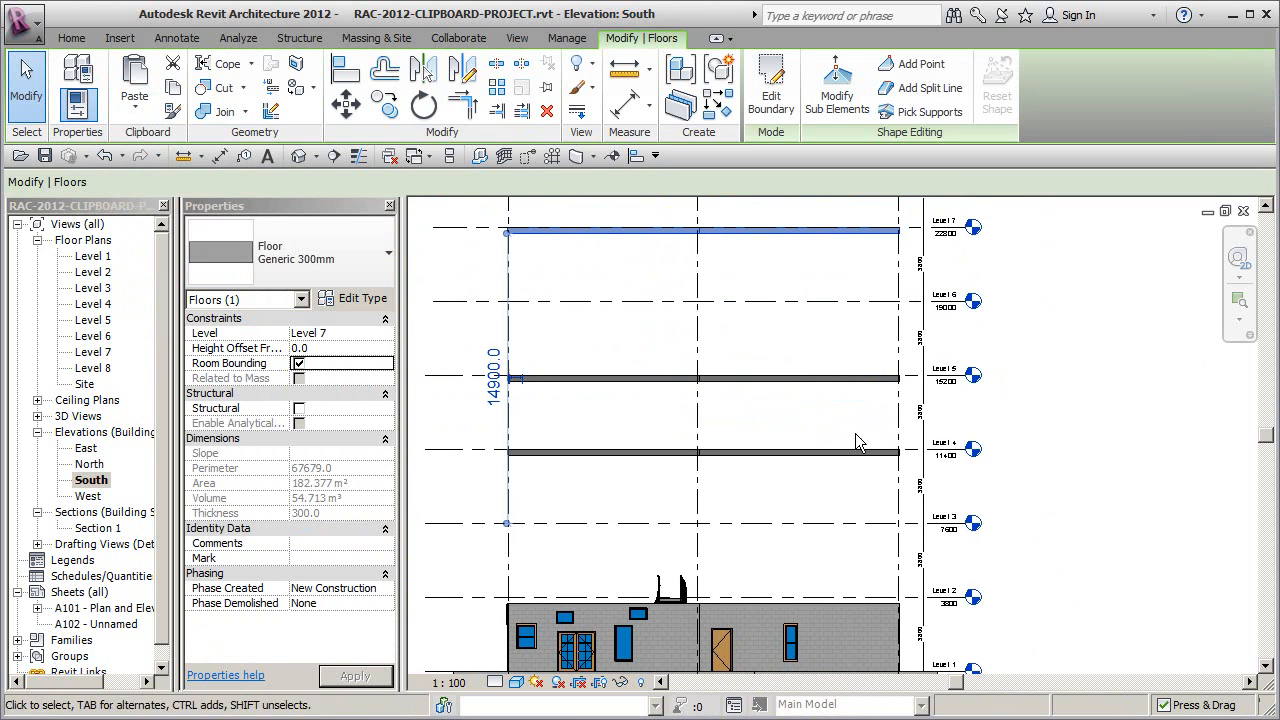
pyautogui.click(998, 487)
pyautogui.moveTo(1000, 486); pyautogui.dragTo(1023, 426, button='middle')
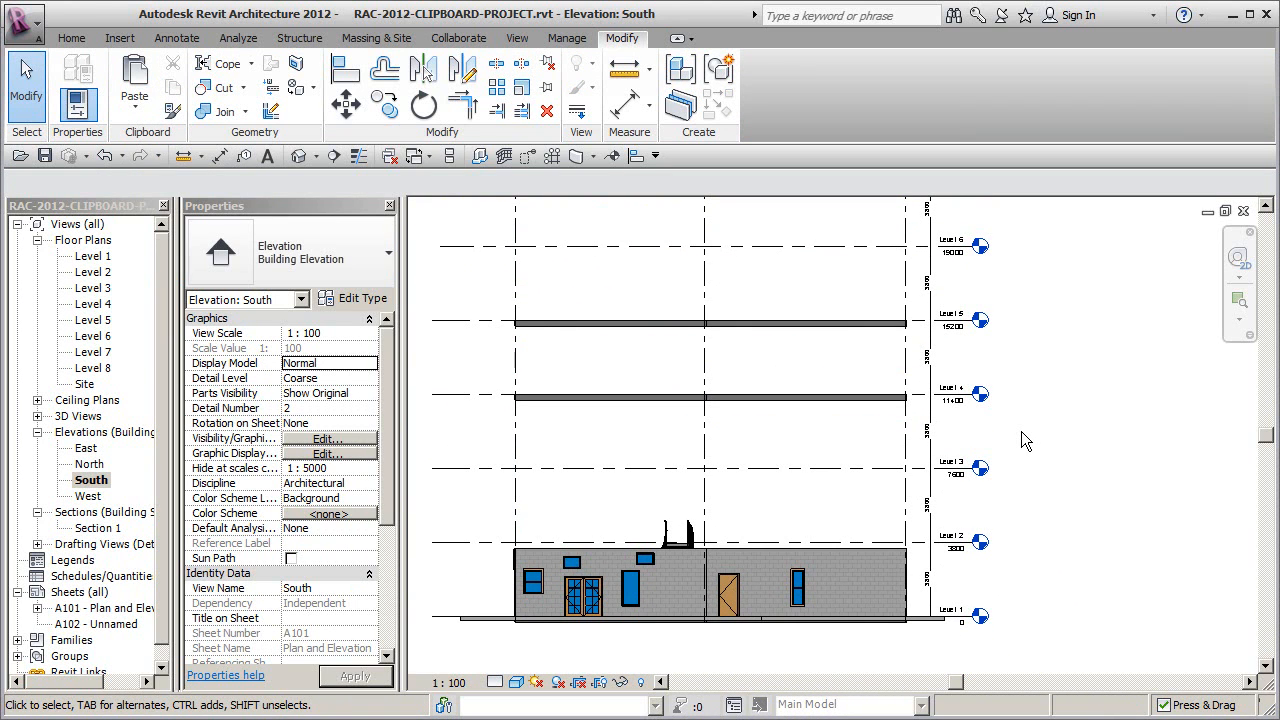
# Open the Level 1 floor plan and frame the building plan between grids 1–3 and A–C
pyautogui.doubleClick(94, 256)
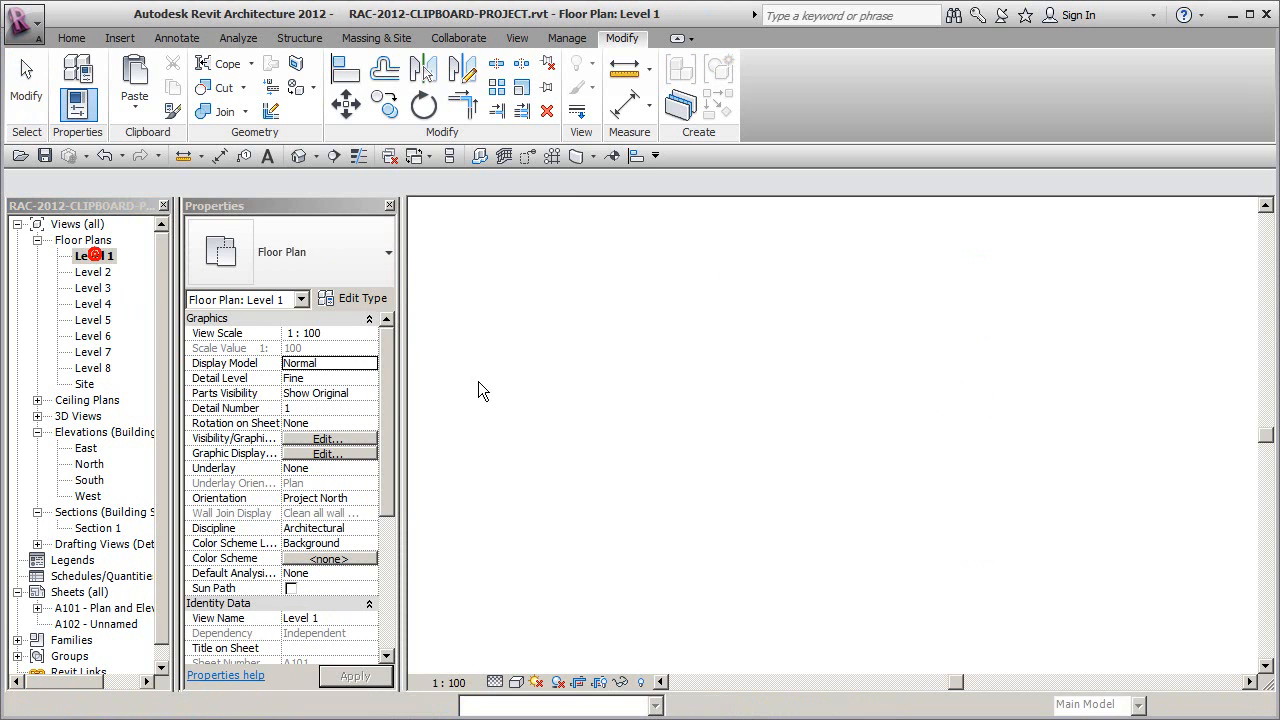
pyautogui.scroll(5, 898, 413)
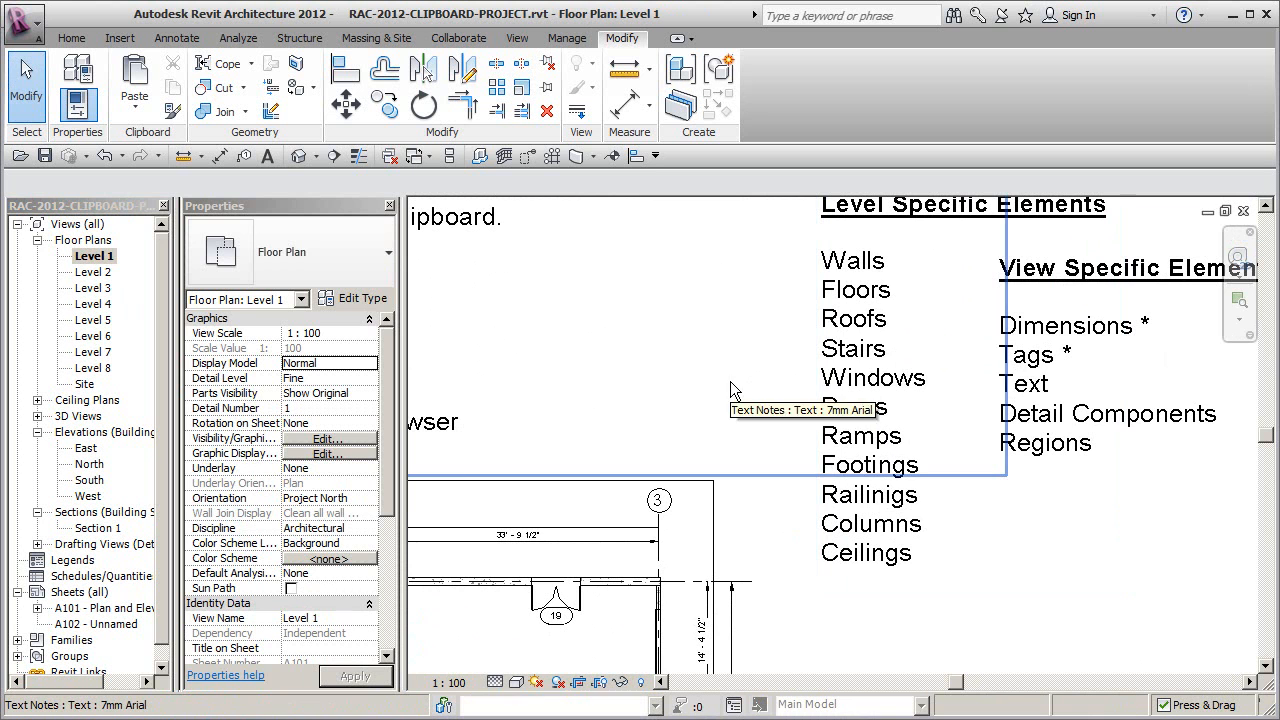
pyautogui.moveTo(613, 380); pyautogui.dragTo(775, 218, button='middle')
pyautogui.scroll(-1, 680, 434)
pyautogui.moveTo(711, 473); pyautogui.dragTo(885, 370, button='middle')
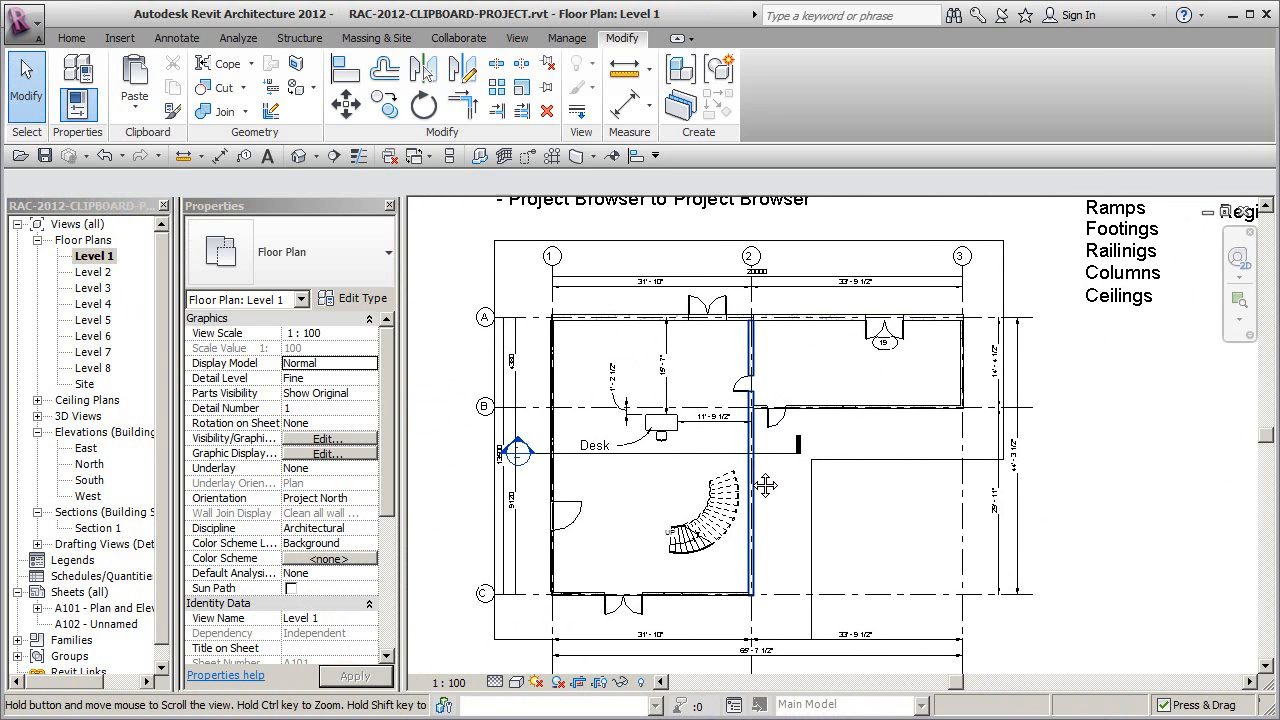
pyautogui.scroll(2, 797, 426)
# Select all seven Level 1 walls, including the curtain wall on grid 1, and copy them to the clipboard
pyautogui.click(823, 403)
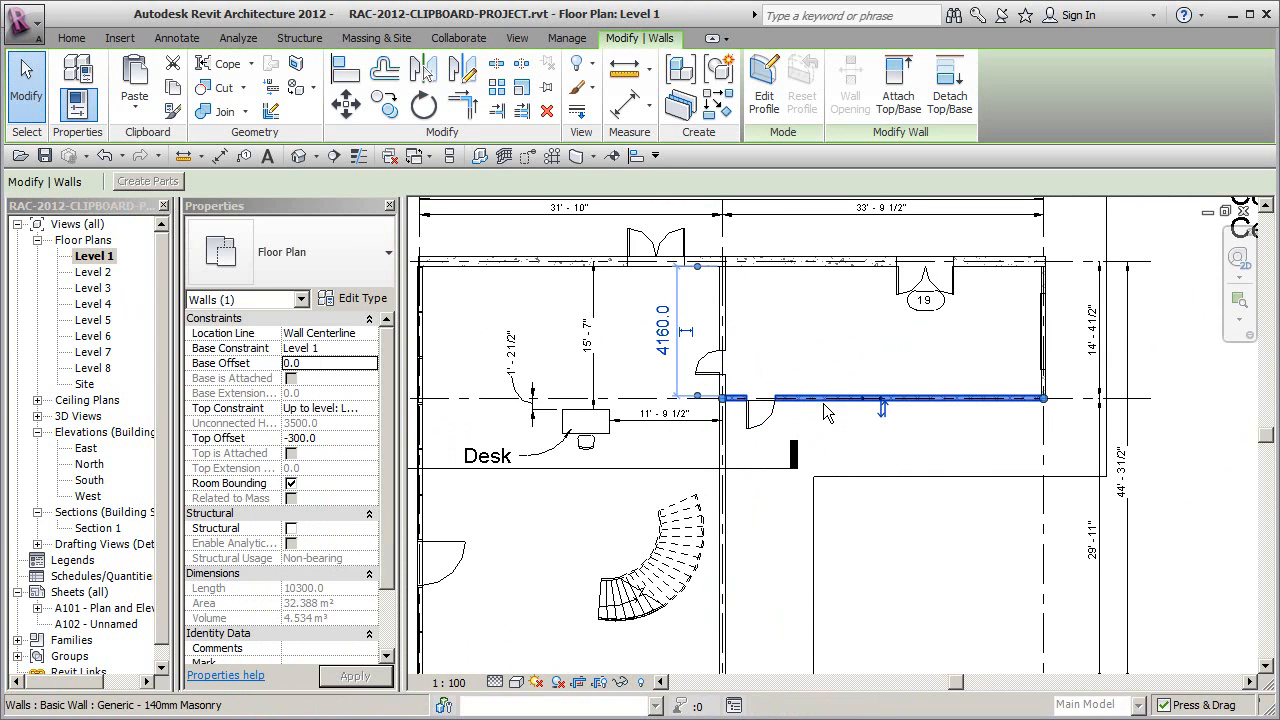
pyautogui.click(1043, 277)
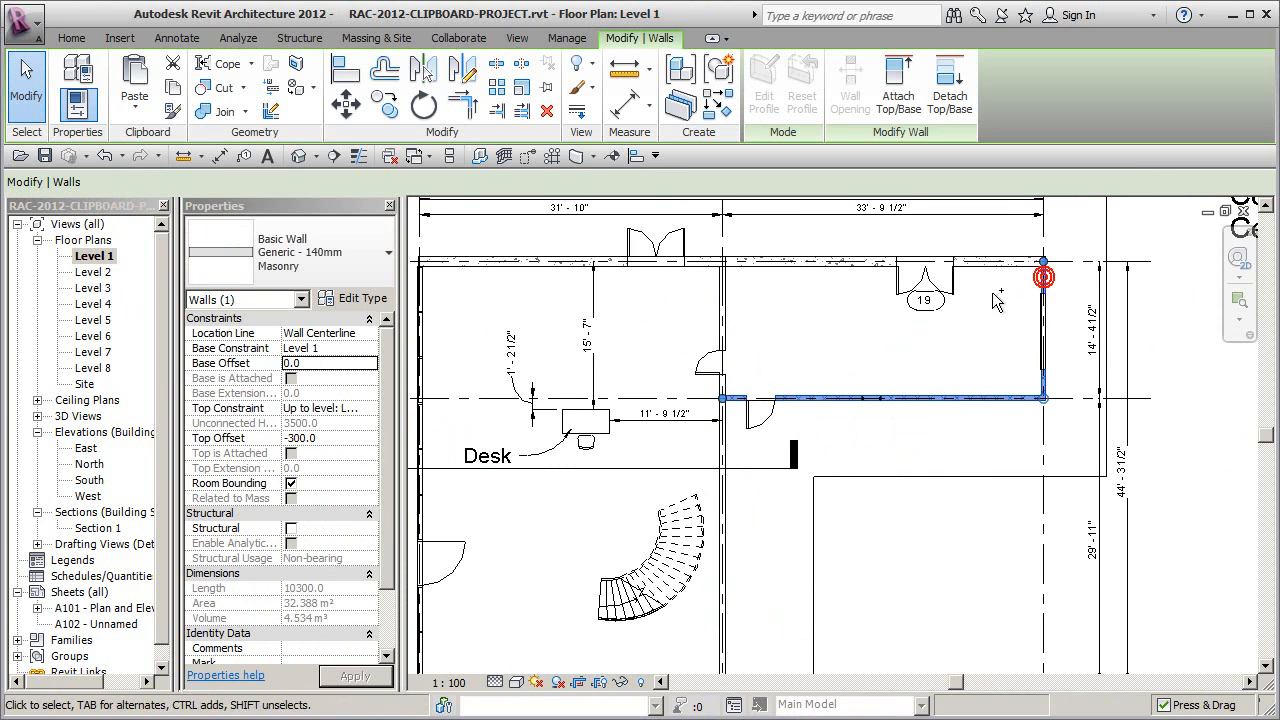
pyautogui.keyDown('ctrl'); pyautogui.click(999, 263); pyautogui.keyUp('ctrl')
pyautogui.keyDown('ctrl'); pyautogui.click(703, 263); pyautogui.keyUp('ctrl')
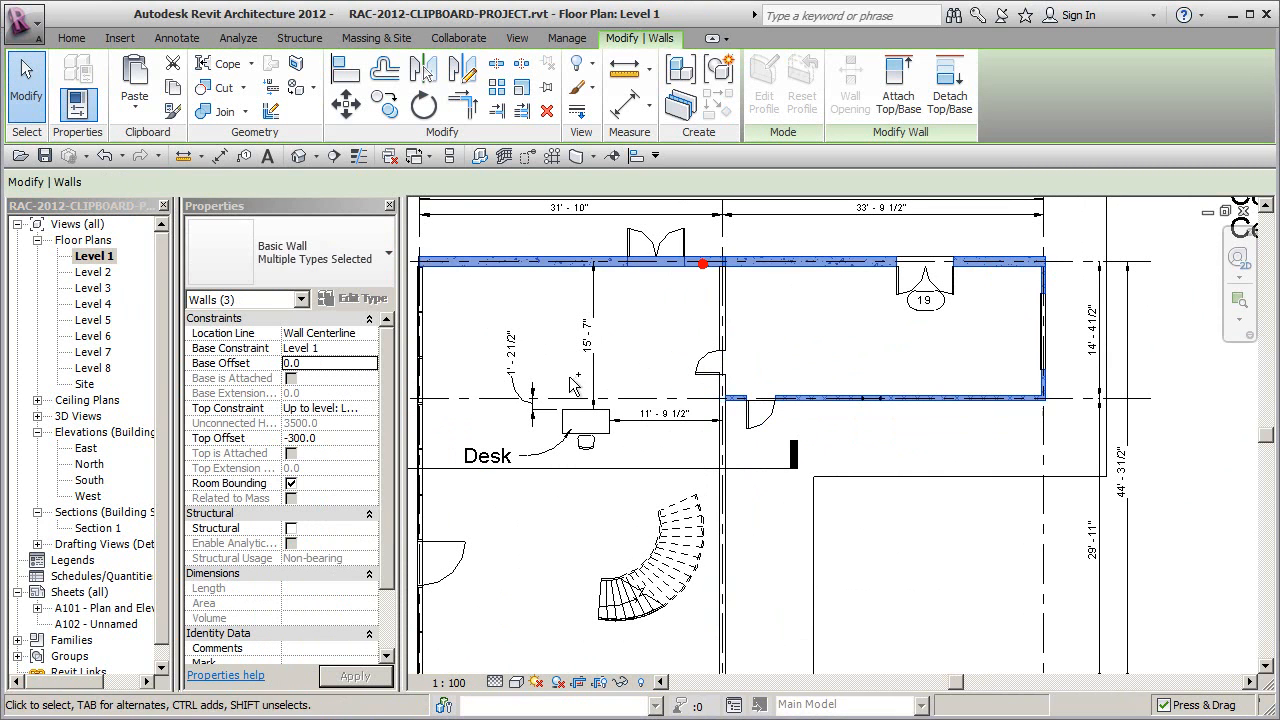
pyautogui.keyDown('ctrl'); pyautogui.click(427, 328); pyautogui.keyUp('ctrl')
pyautogui.keyDown('ctrl'); pyautogui.click(425, 322); pyautogui.keyUp('ctrl')
pyautogui.keyDown('ctrl'); pyautogui.click(727, 520); pyautogui.keyUp('ctrl')
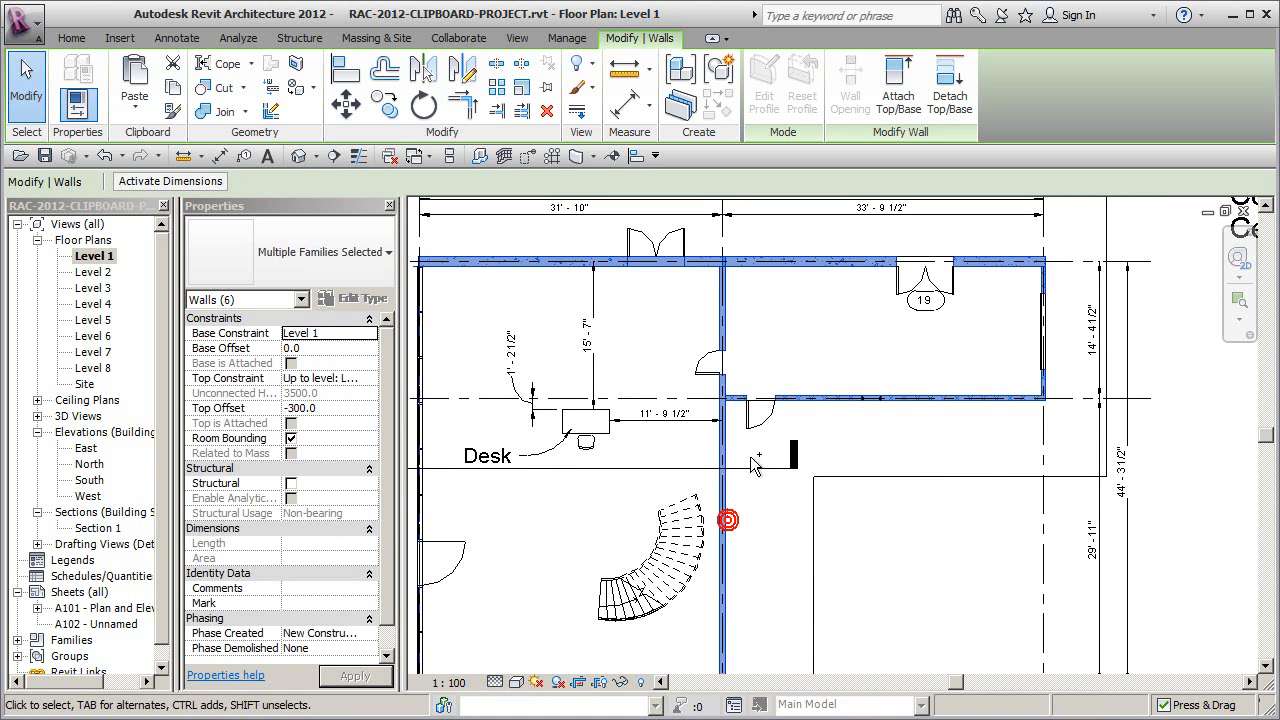
pyautogui.scroll(-3, 753, 468)
pyautogui.scroll(5, 739, 562)
pyautogui.keyDown('ctrl'); pyautogui.click(743, 558); pyautogui.keyUp('ctrl')
pyautogui.scroll(-4, 743, 571)
pyautogui.scroll(3, 679, 563)
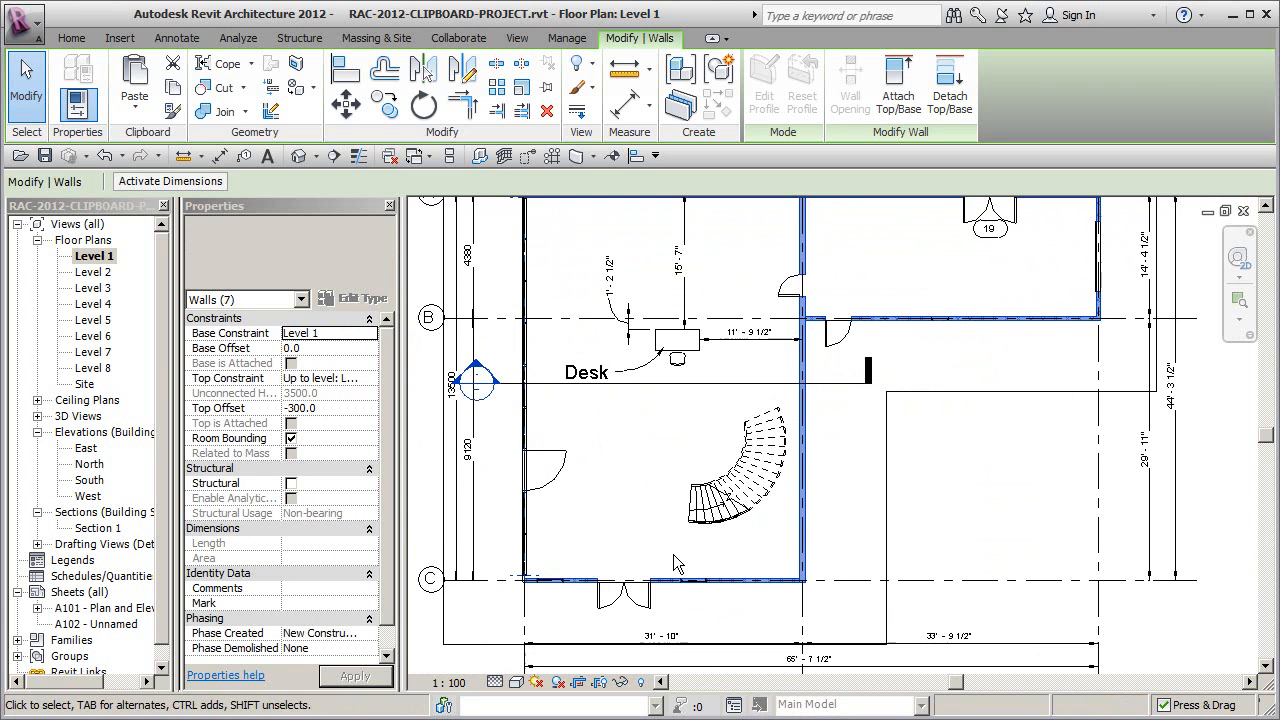
pyautogui.scroll(2, 600, 580)
pyautogui.scroll(-2, 540, 577)
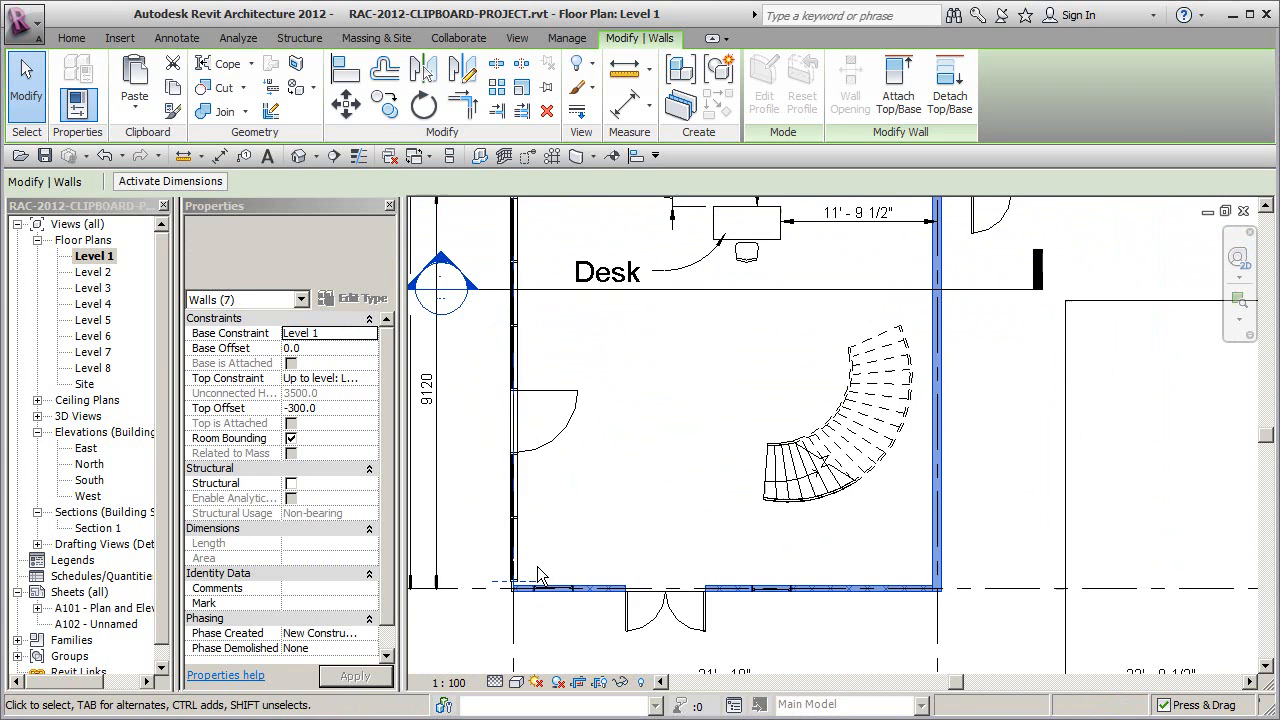
pyautogui.scroll(-2, 537, 577)
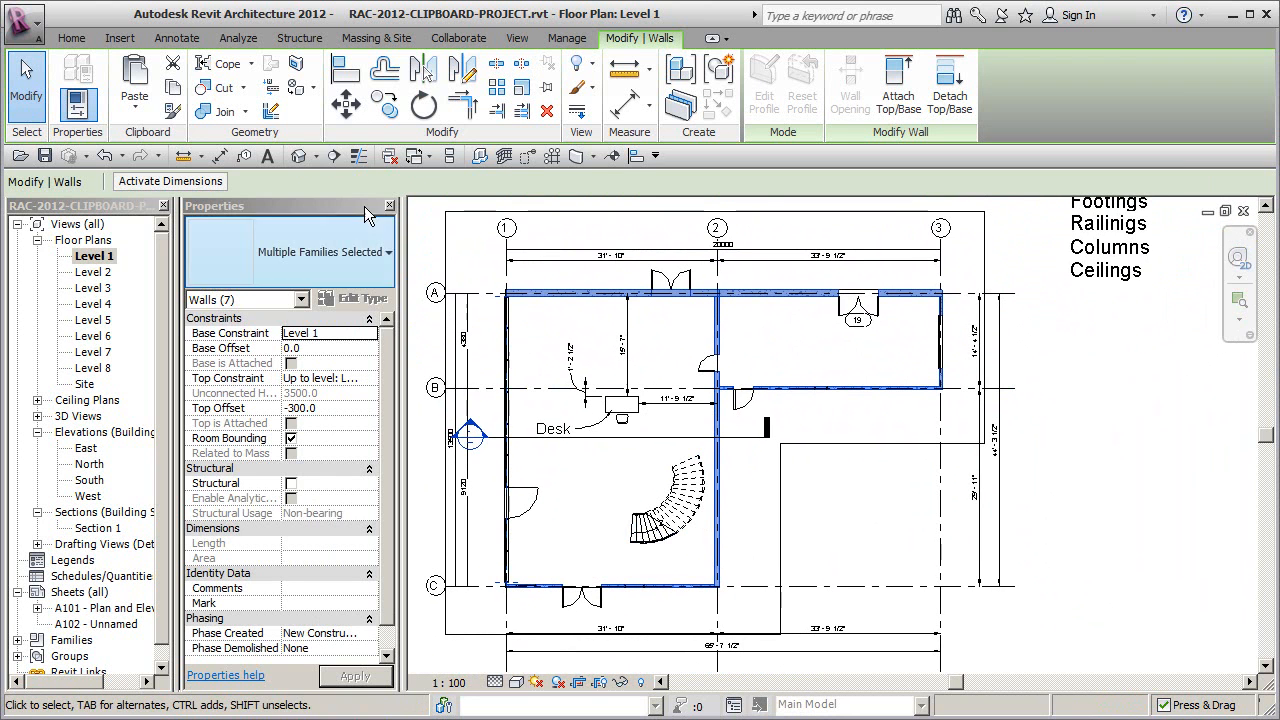
pyautogui.click(176, 89)
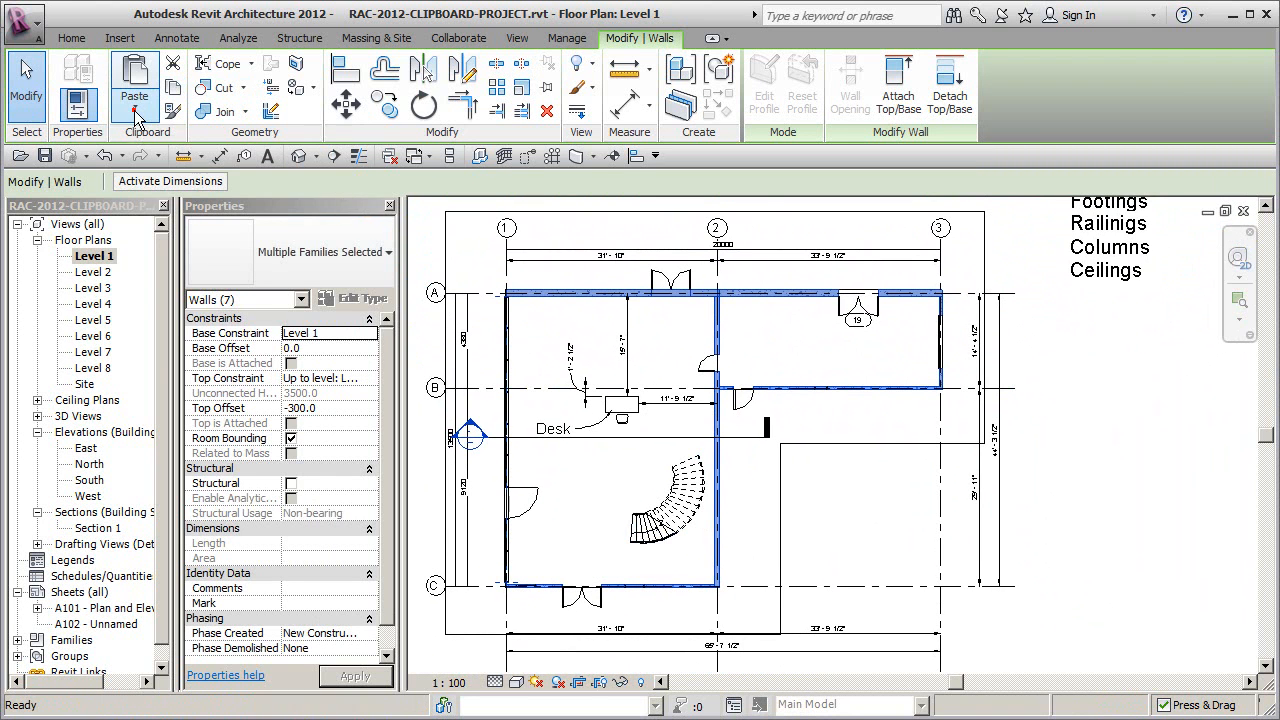
# Return to the South elevation and paste the copied walls aligned to the picked level line of Level 2
pyautogui.click(135, 108)
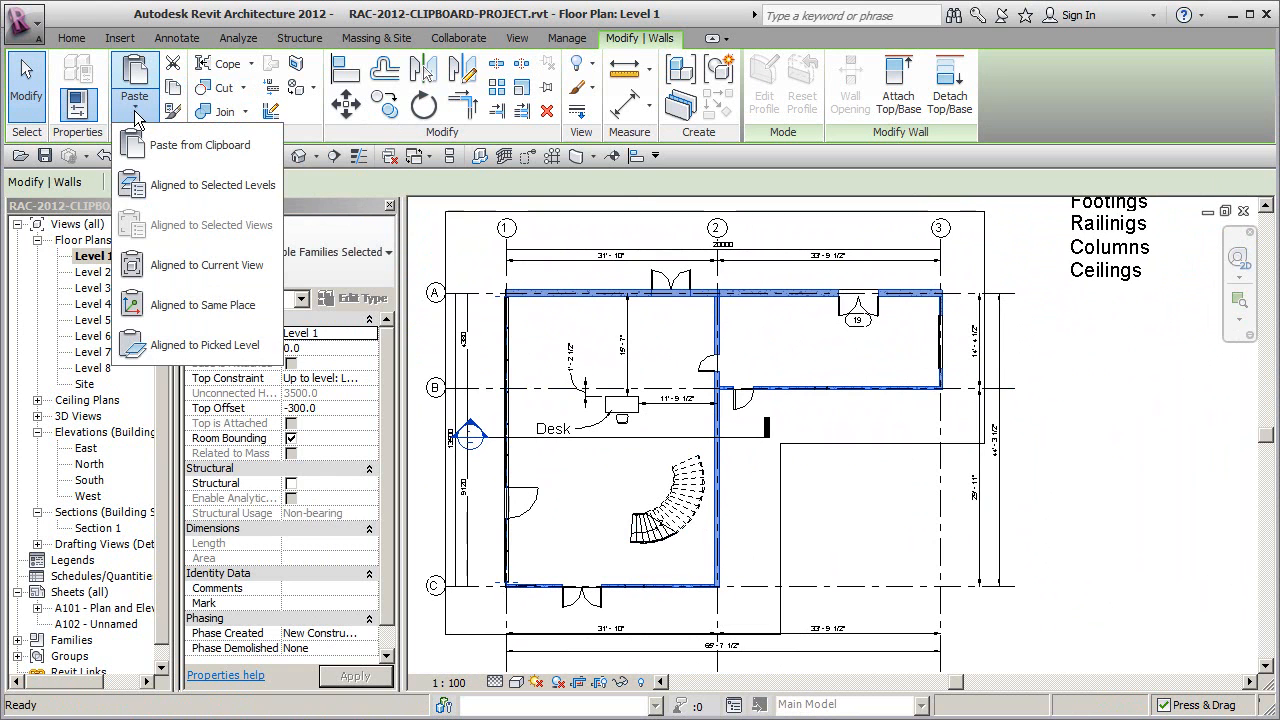
pyautogui.click(220, 345)
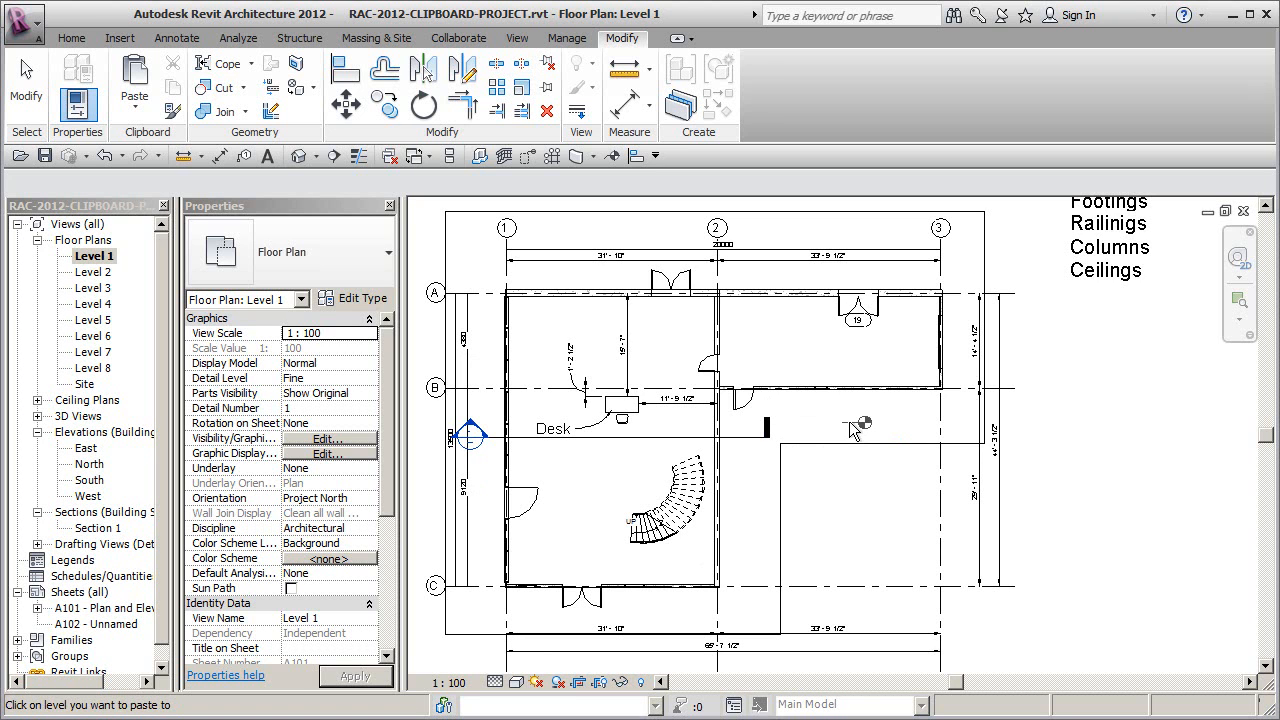
pyautogui.doubleClick(89, 480)
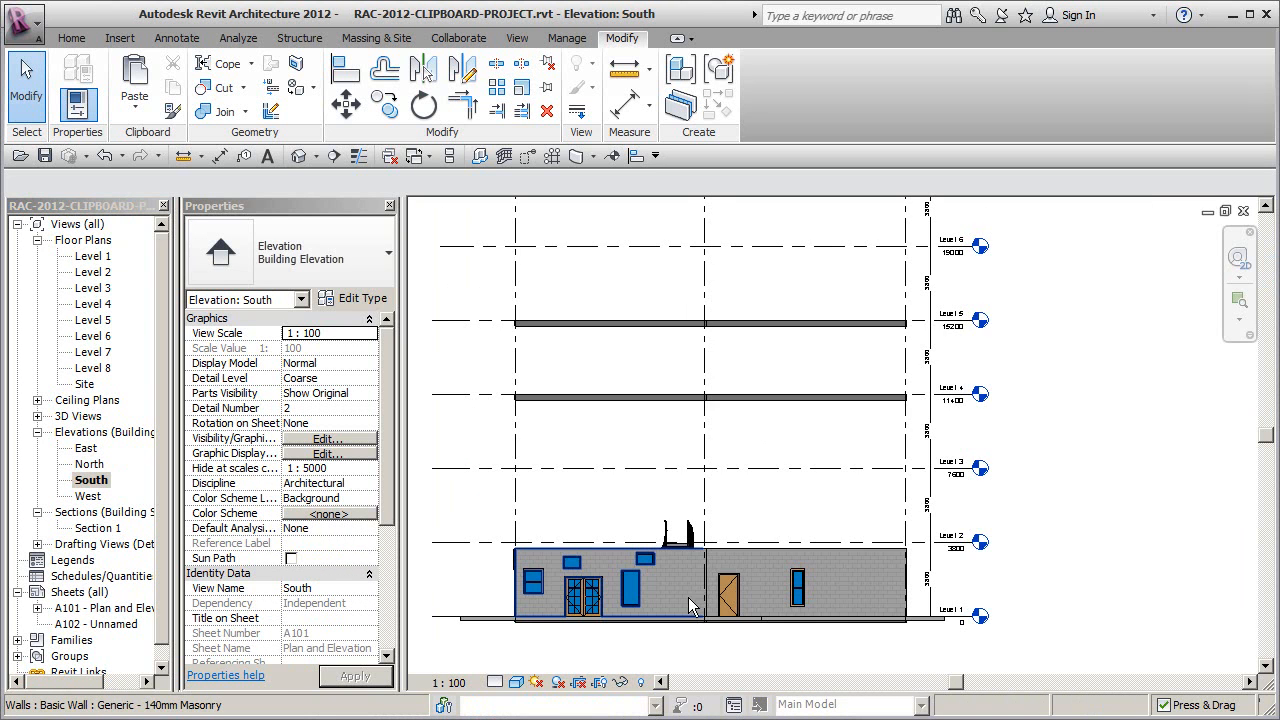
pyautogui.click(135, 100)
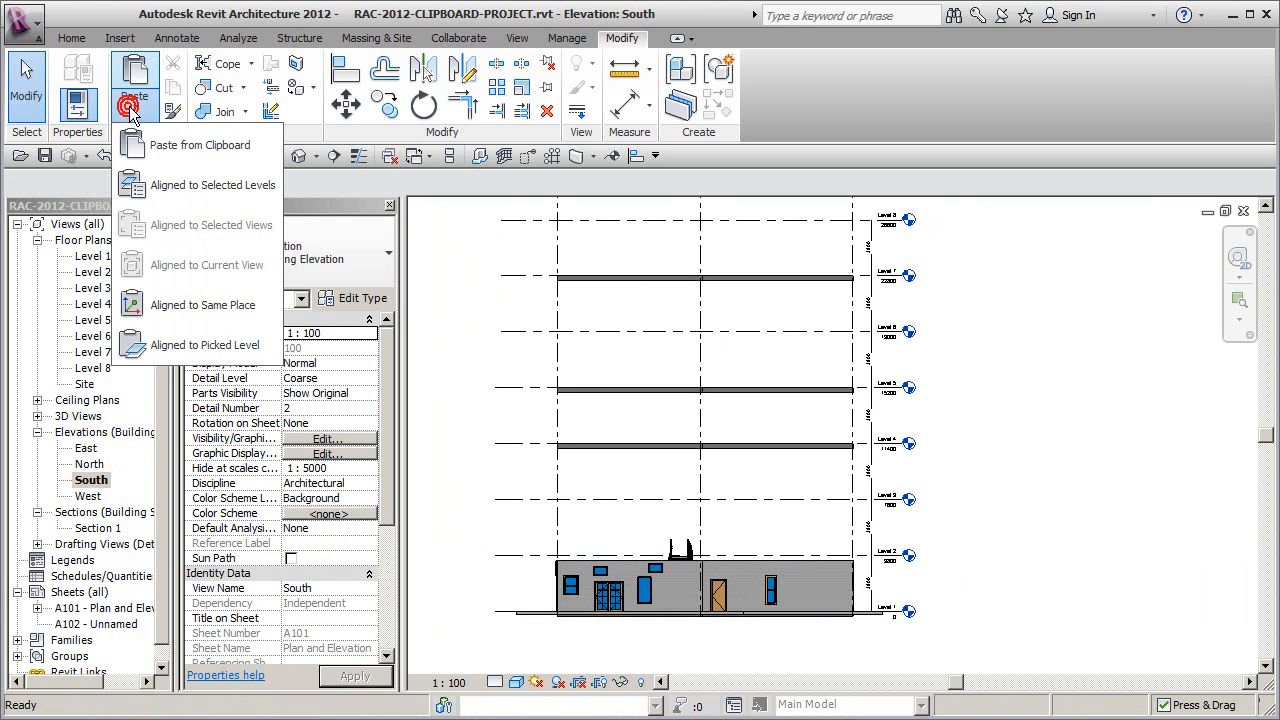
pyautogui.click(247, 342)
pyautogui.click(866, 502)
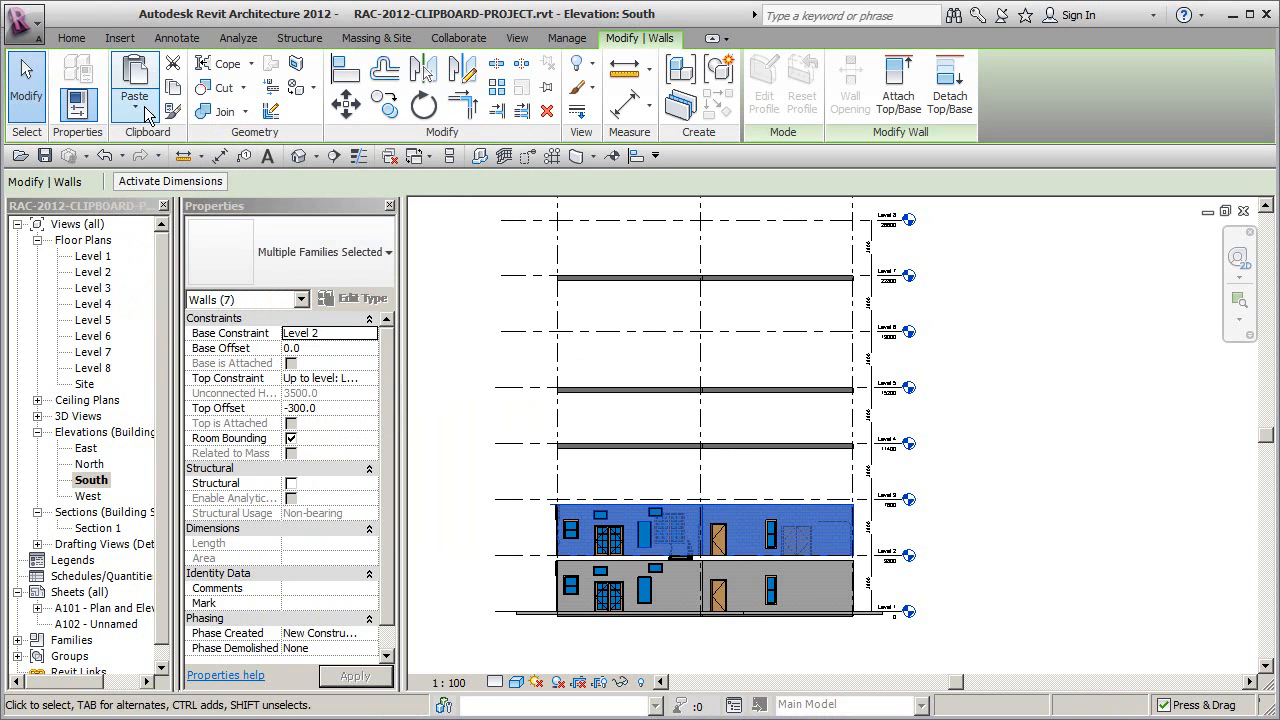
# Paste the copied walls again, aligned to the picked level line of Level 3
pyautogui.click(135, 110)
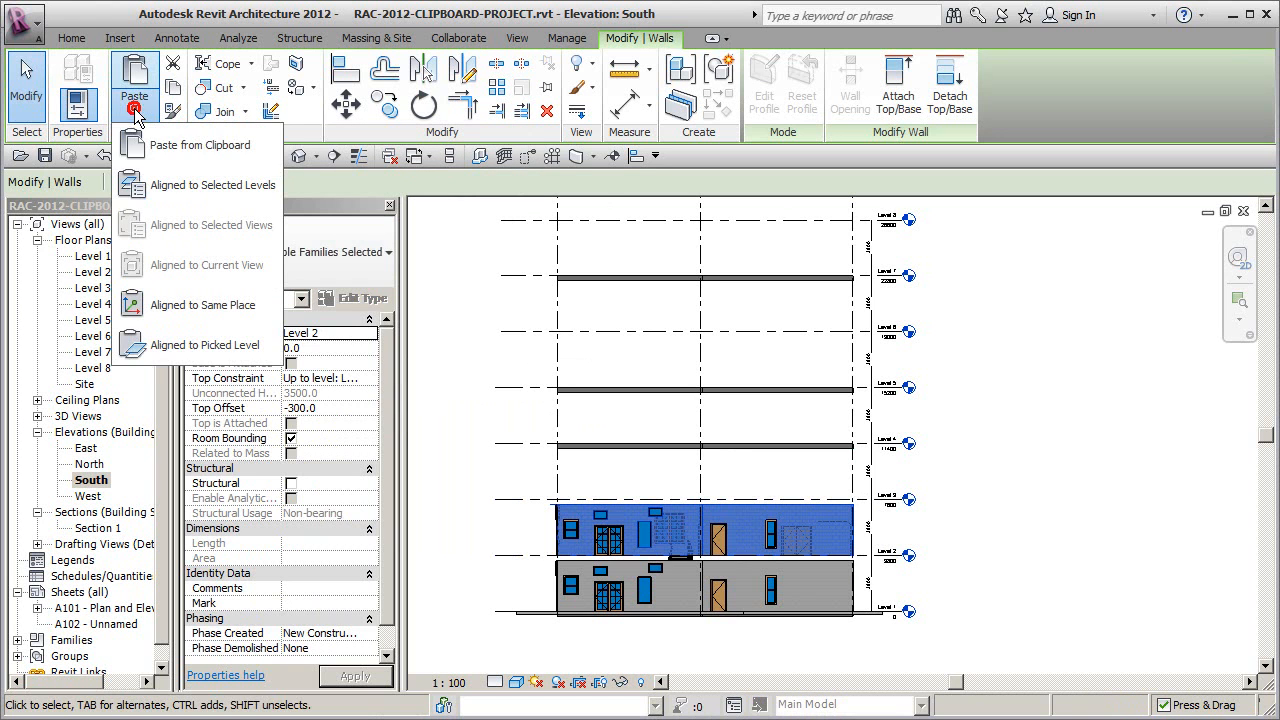
pyautogui.click(227, 341)
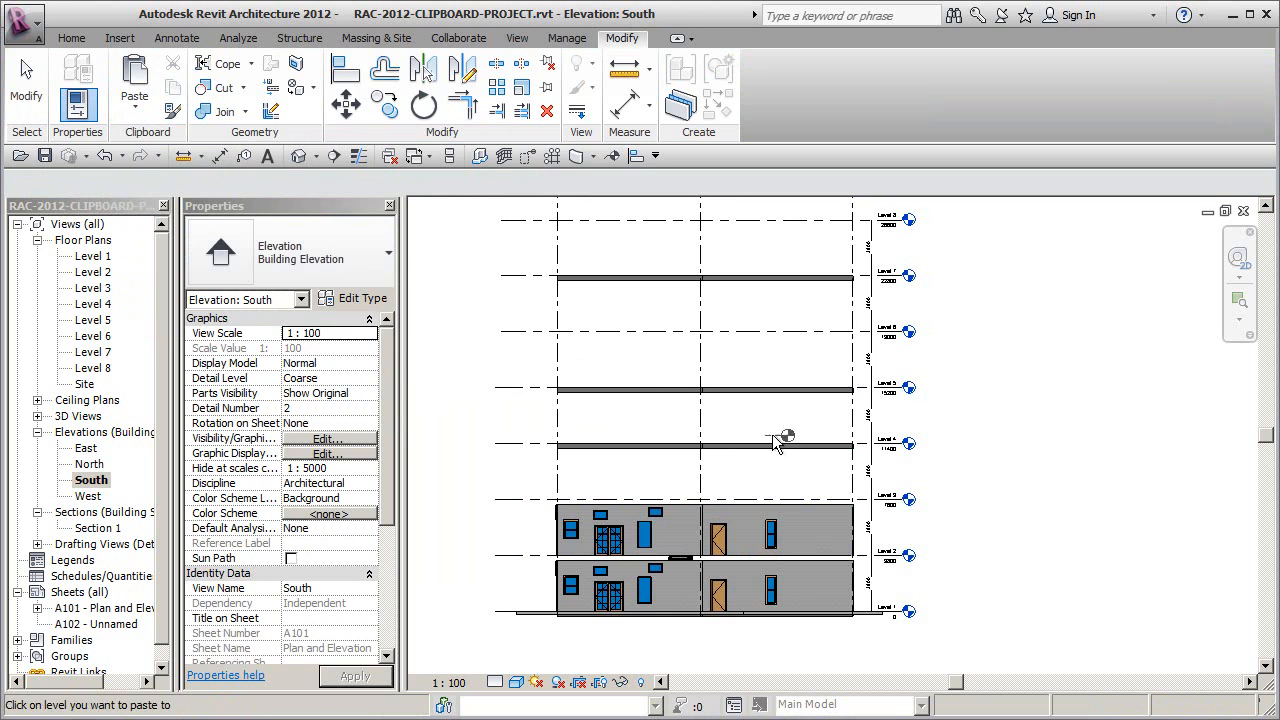
pyautogui.click(725, 350)
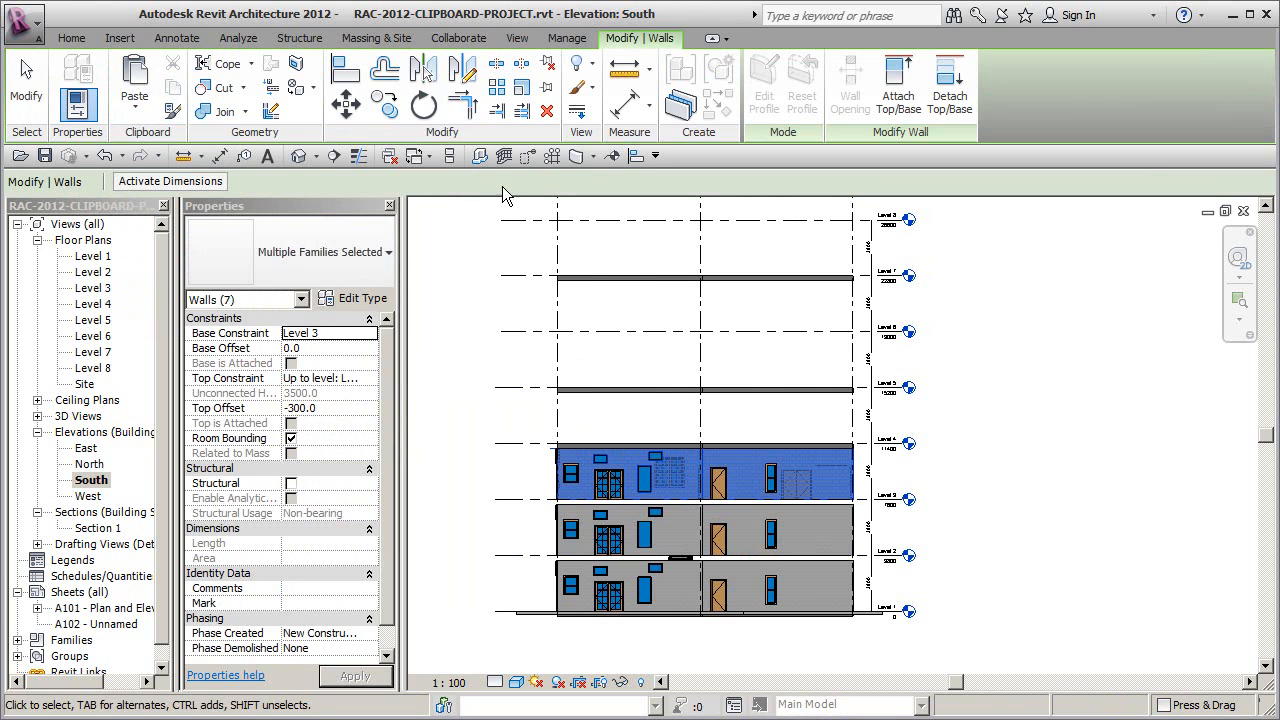
# Paste the copied walls aligned to the picked level line of Level 5
pyautogui.click(135, 100)
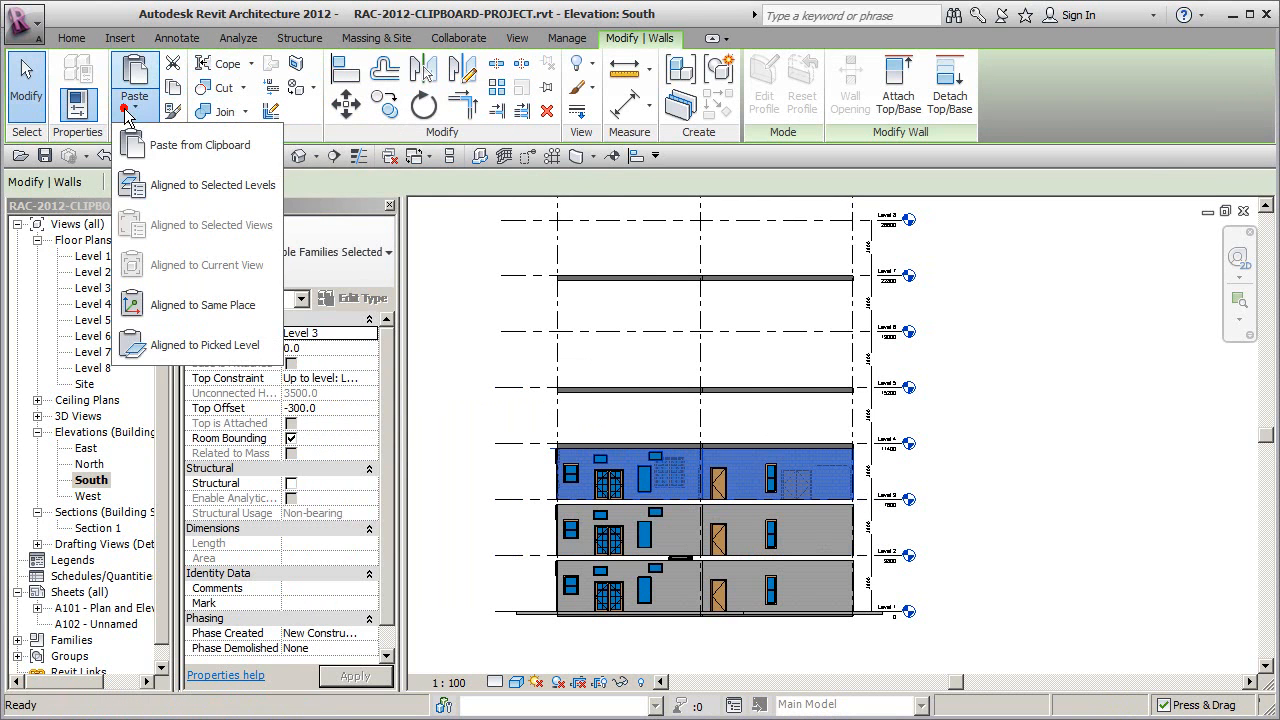
pyautogui.click(212, 346)
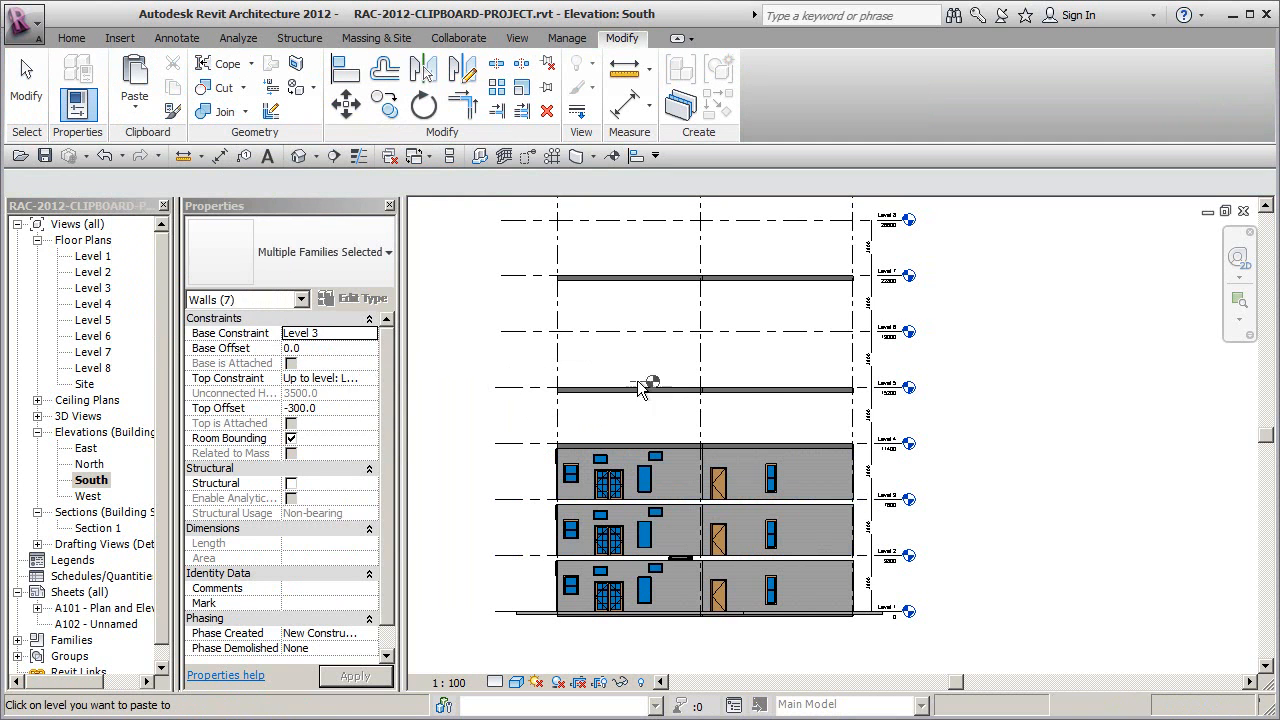
pyautogui.click(748, 400)
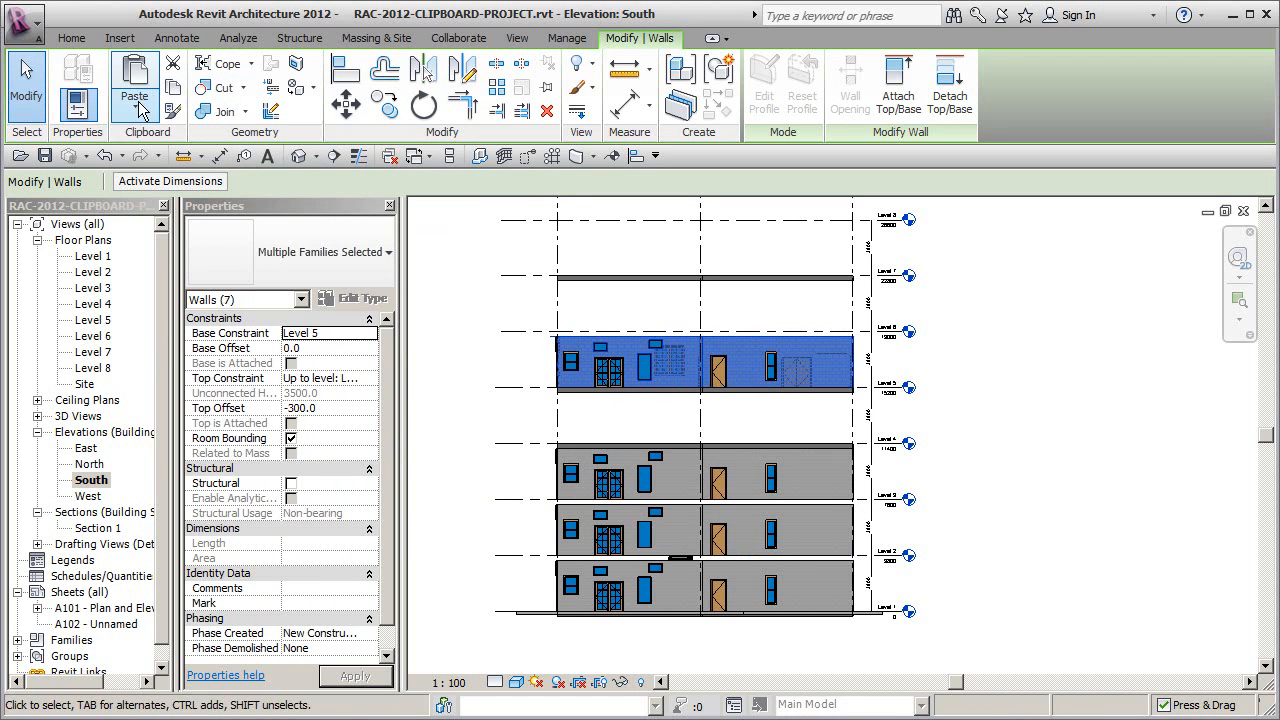
# Paste the copied walls aligned to the picked level line of Level 4 and clear the selection
pyautogui.click(145, 107)
pyautogui.click(212, 342)
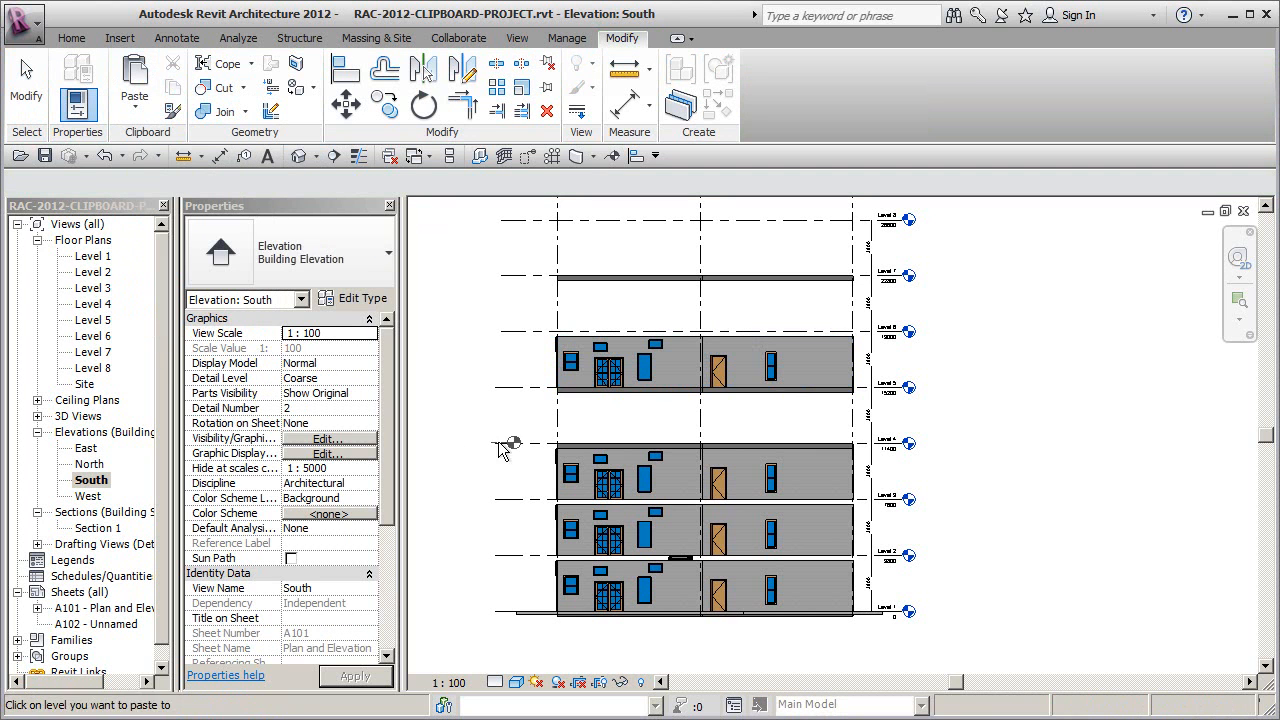
pyautogui.click(515, 443)
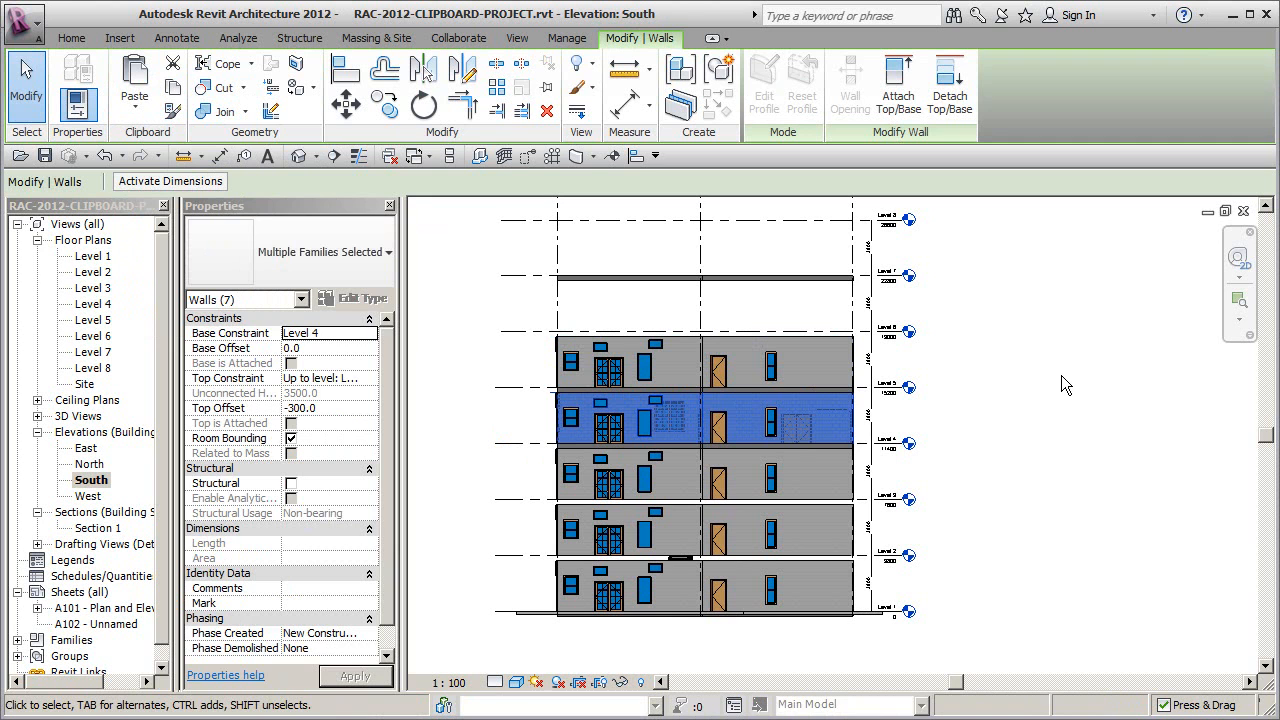
pyautogui.click(1013, 344)
pyautogui.moveTo(1012, 360); pyautogui.dragTo(979, 430, button='middle')
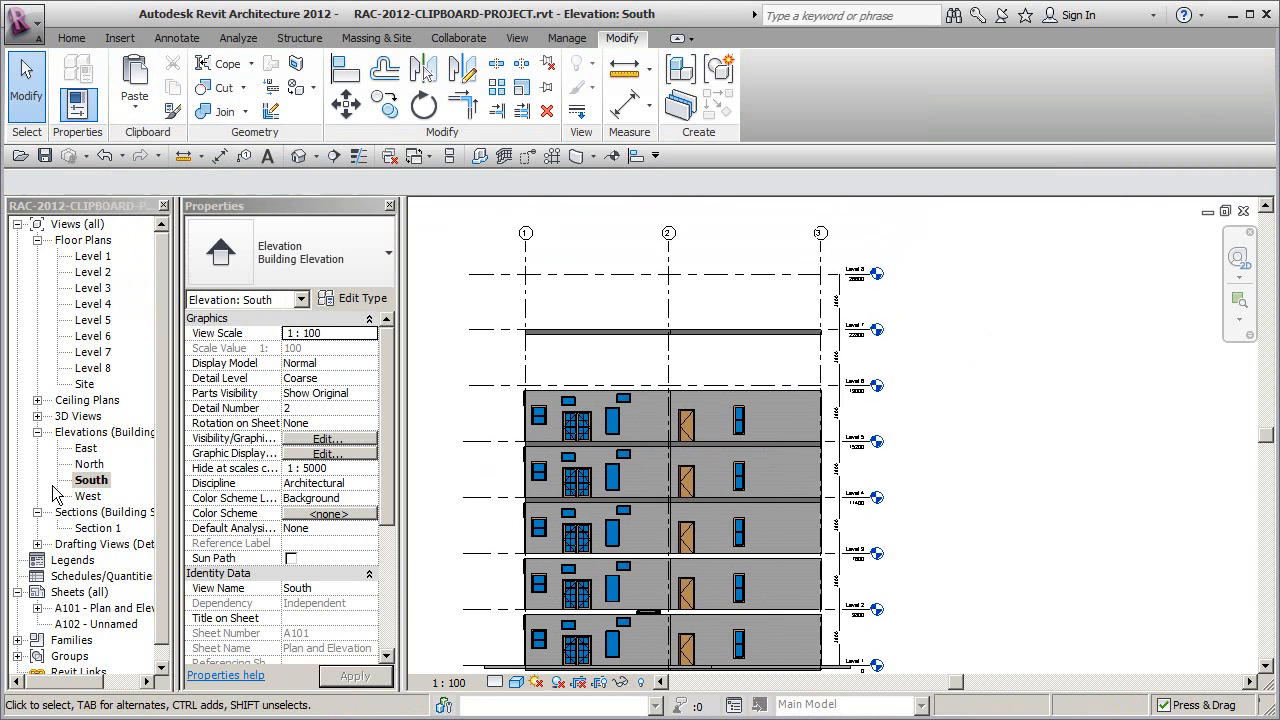
# Open the North elevation view
pyautogui.click(89, 464)
pyautogui.doubleClick(90, 465)
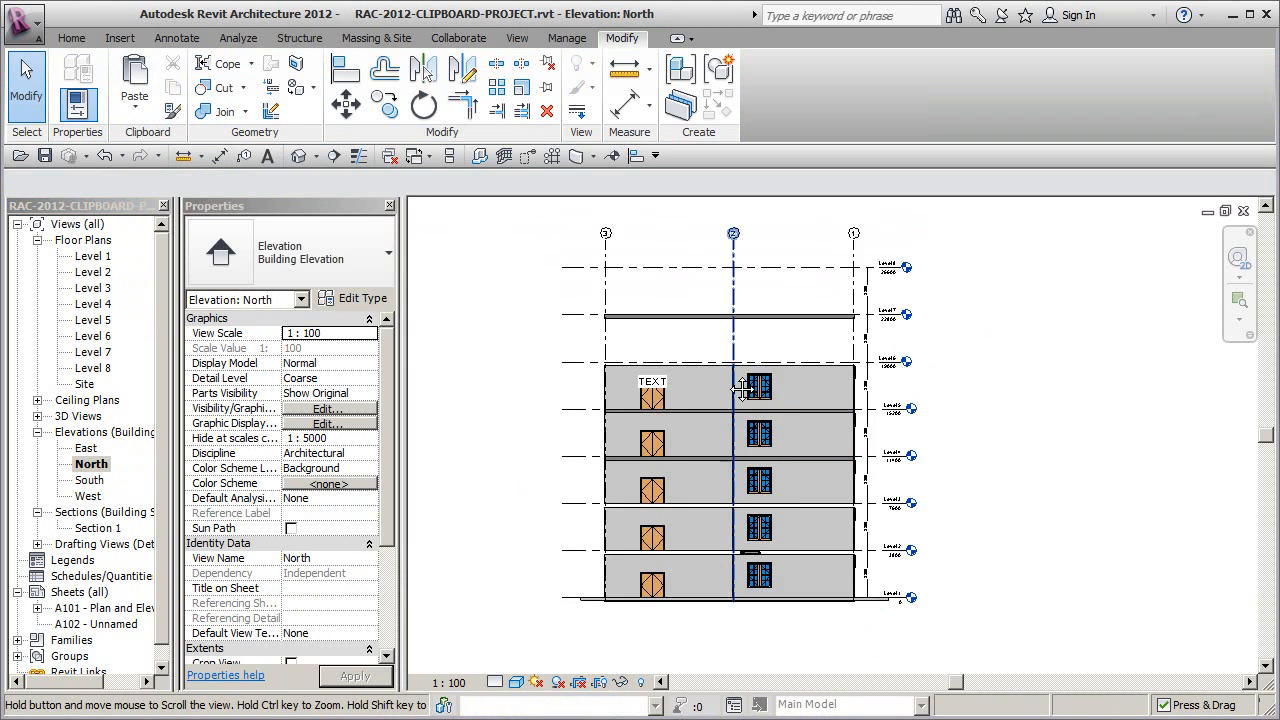
pyautogui.click(135, 104)
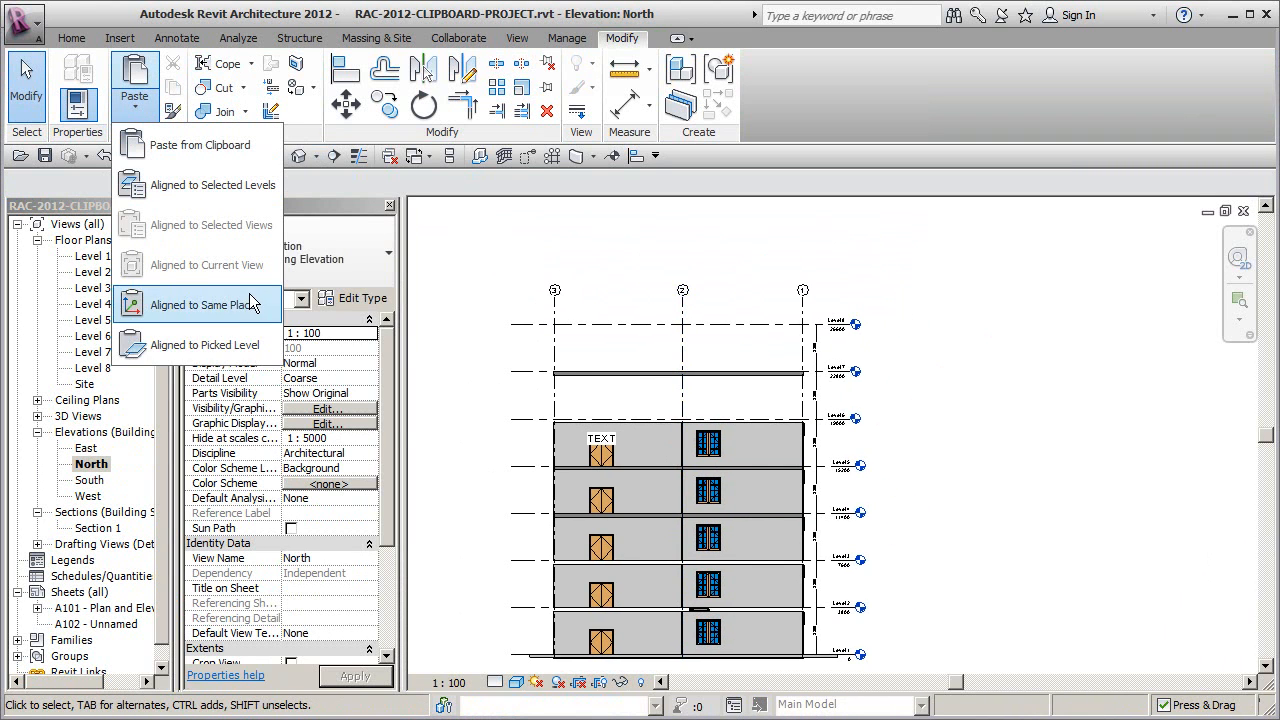
pyautogui.click(781, 110)
pyautogui.click(240, 40)
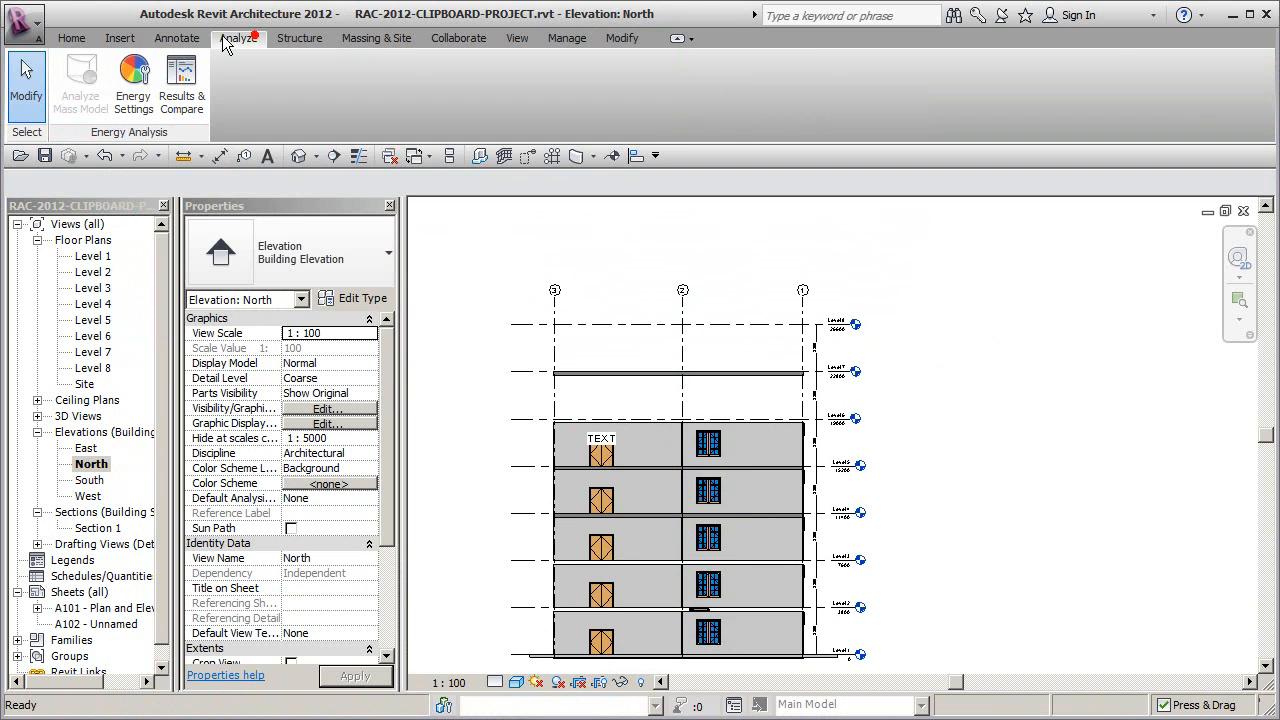
pyautogui.click(176, 38)
pyautogui.click(120, 38)
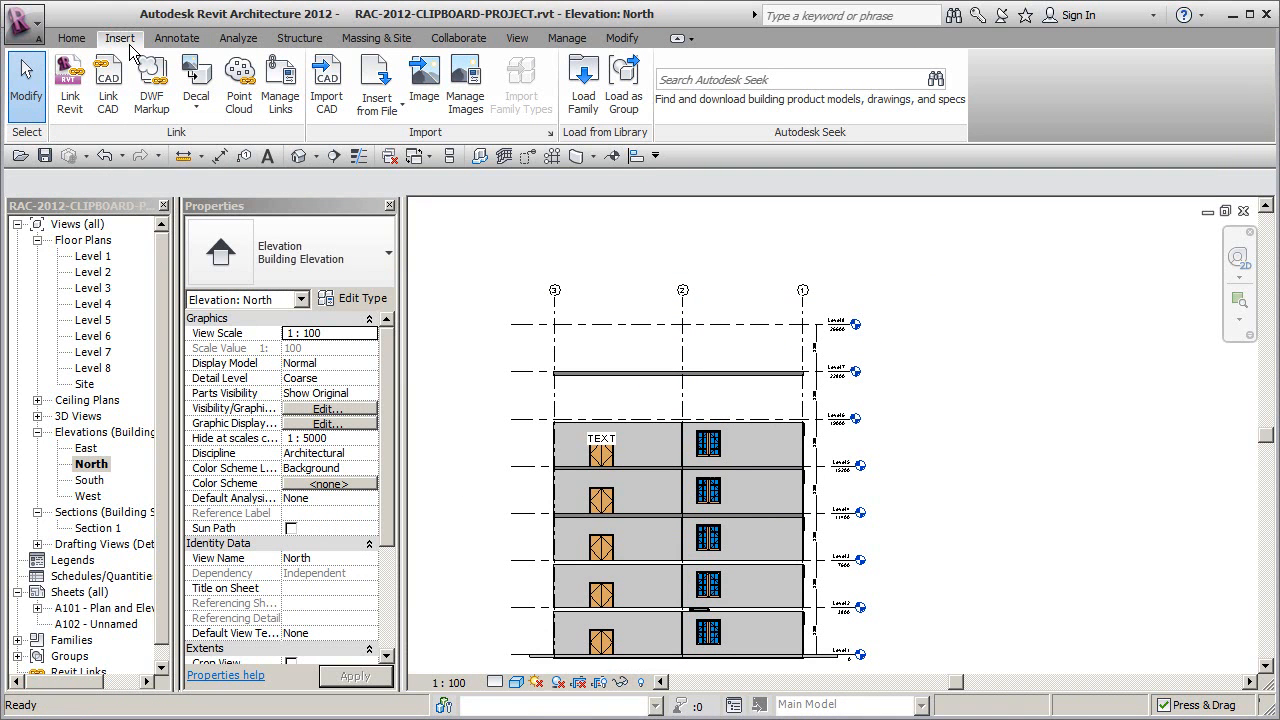
pyautogui.click(622, 38)
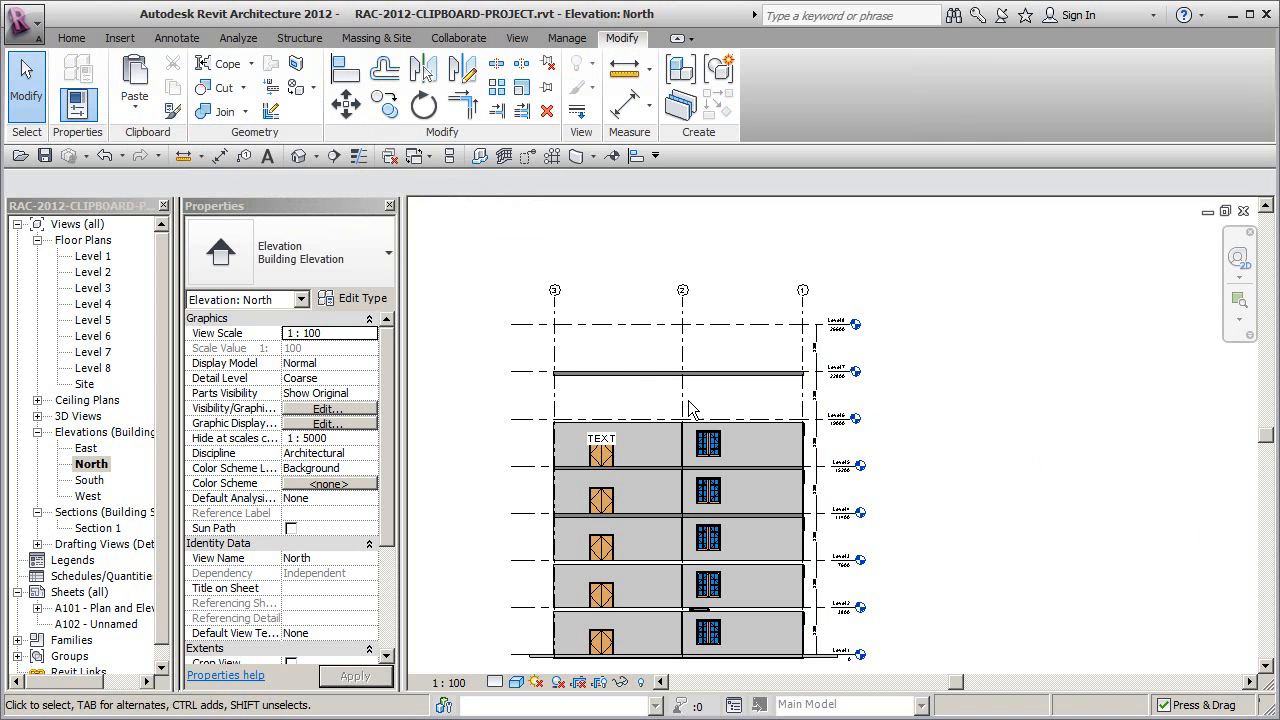
# Place a copy of the Level 5 Double-Glass 2 door in the same wall, between the original and grid 1
pyautogui.scroll(3, 706, 447)
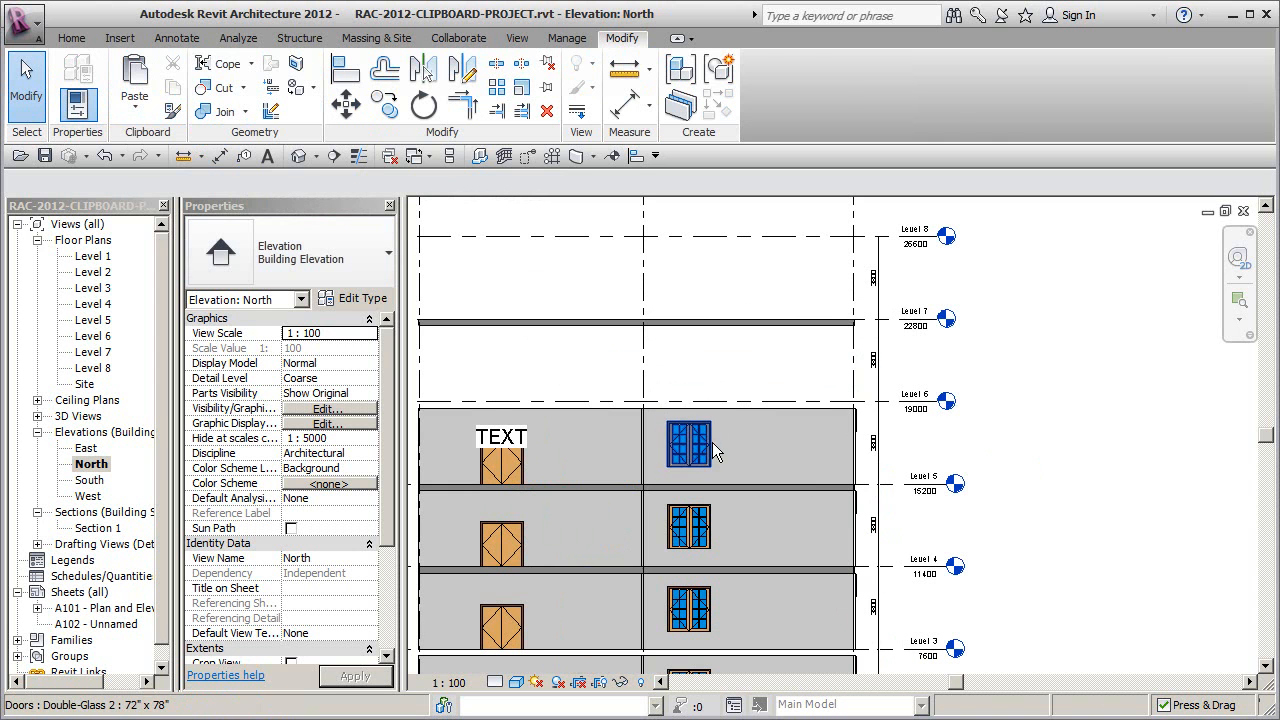
pyautogui.click(708, 444)
pyautogui.moveTo(716, 444); pyautogui.dragTo(968, 448)
pyautogui.click(966, 445)
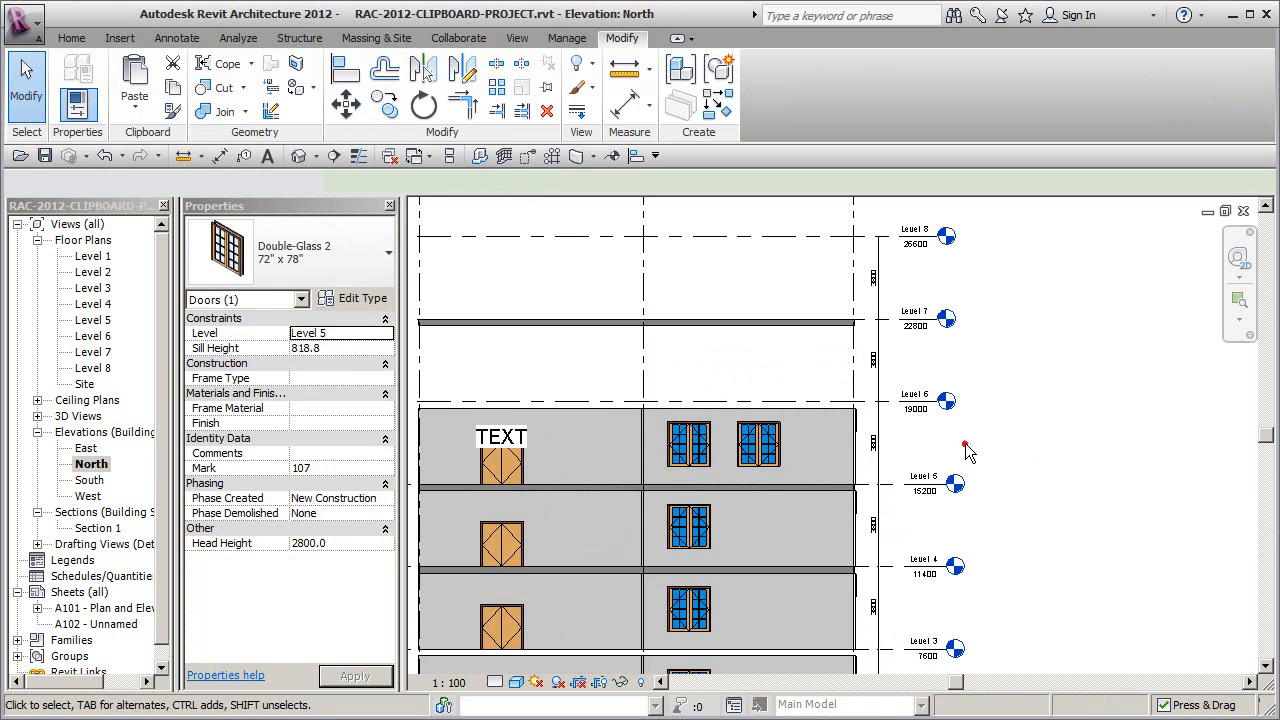
pyautogui.scroll(-2, 962, 410)
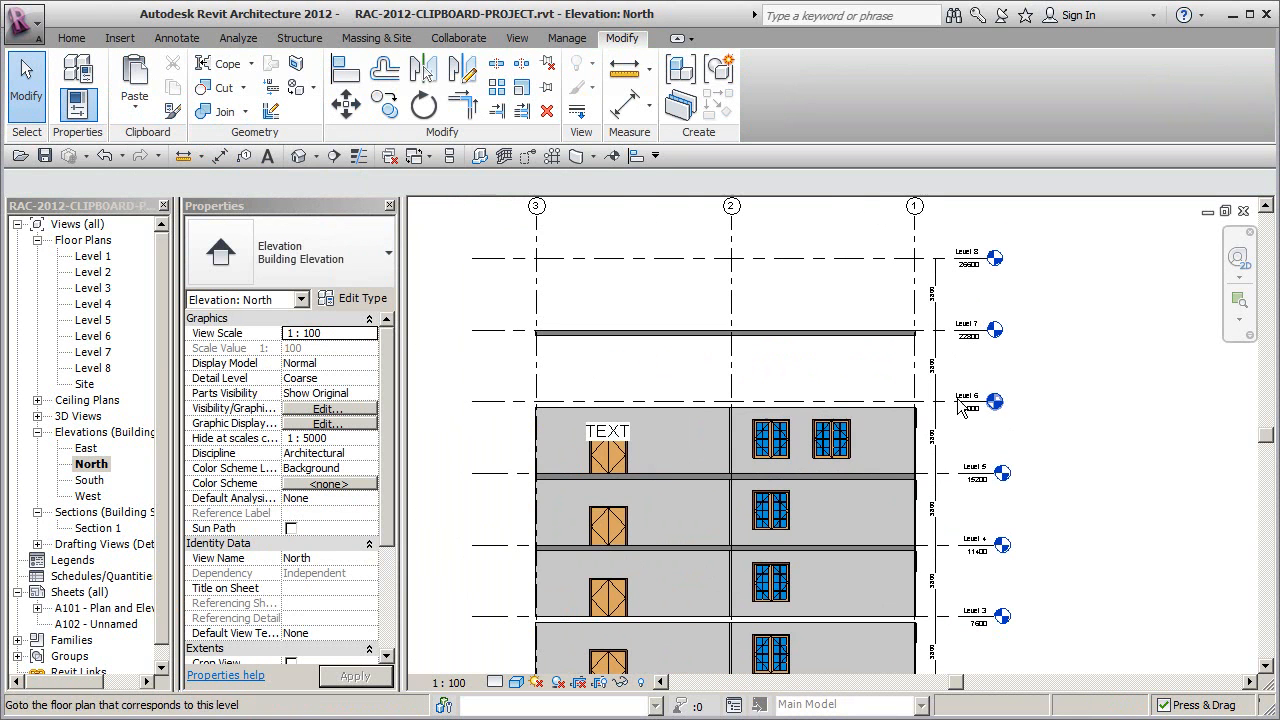
# Paste the copied walls aligned to the picked level line of Level 6 and clear the selection
pyautogui.click(135, 112)
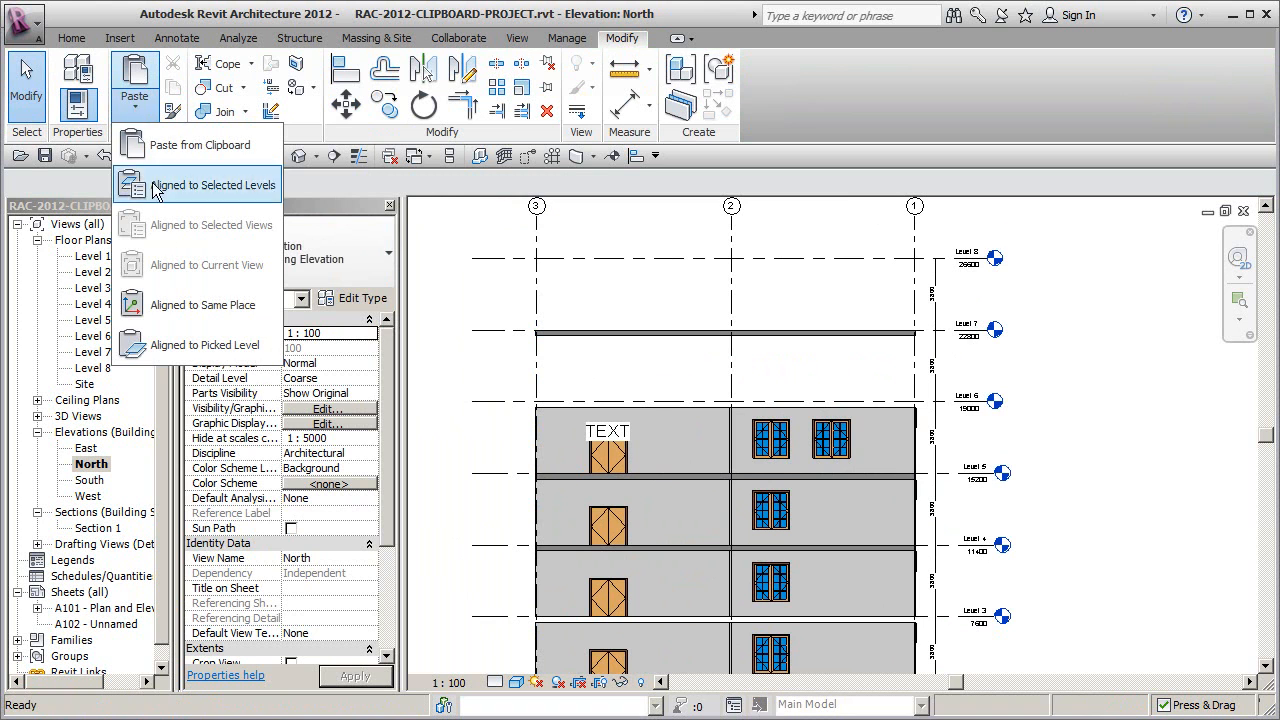
pyautogui.click(201, 345)
pyautogui.click(495, 402)
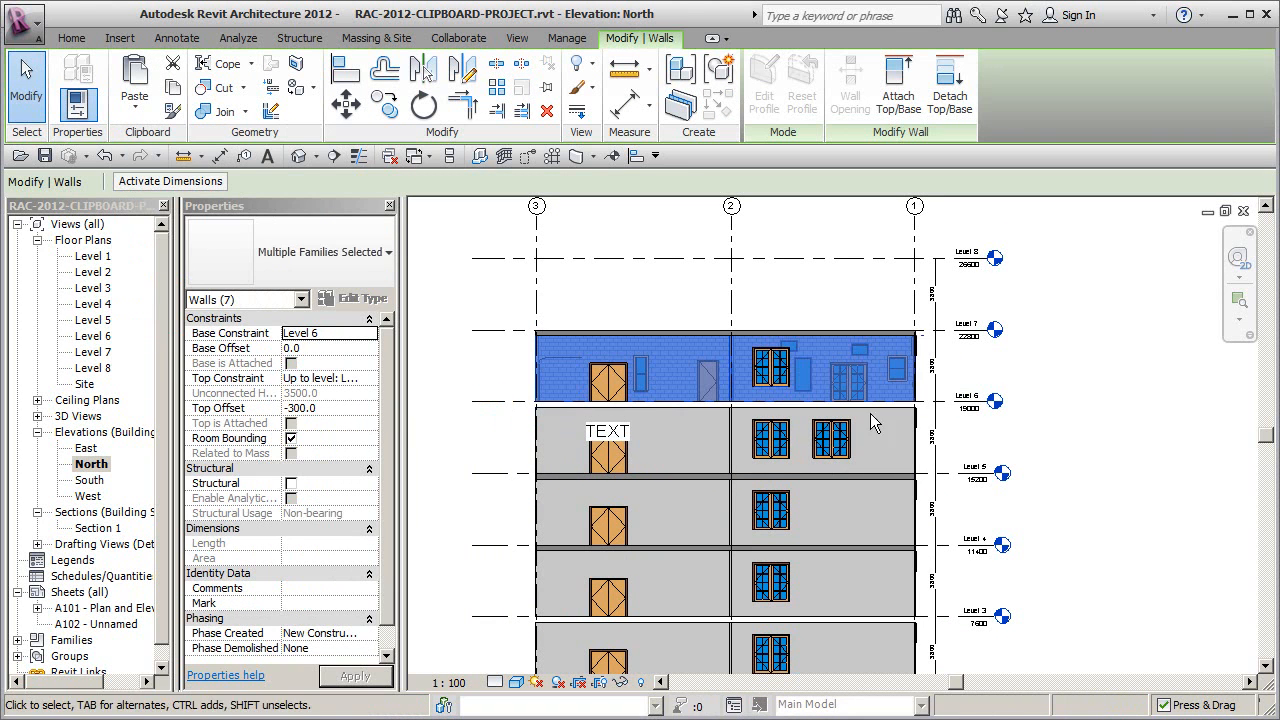
pyautogui.moveTo(1001, 546); pyautogui.dragTo(948, 440, button='middle')
pyautogui.scroll(-3, 948, 440)
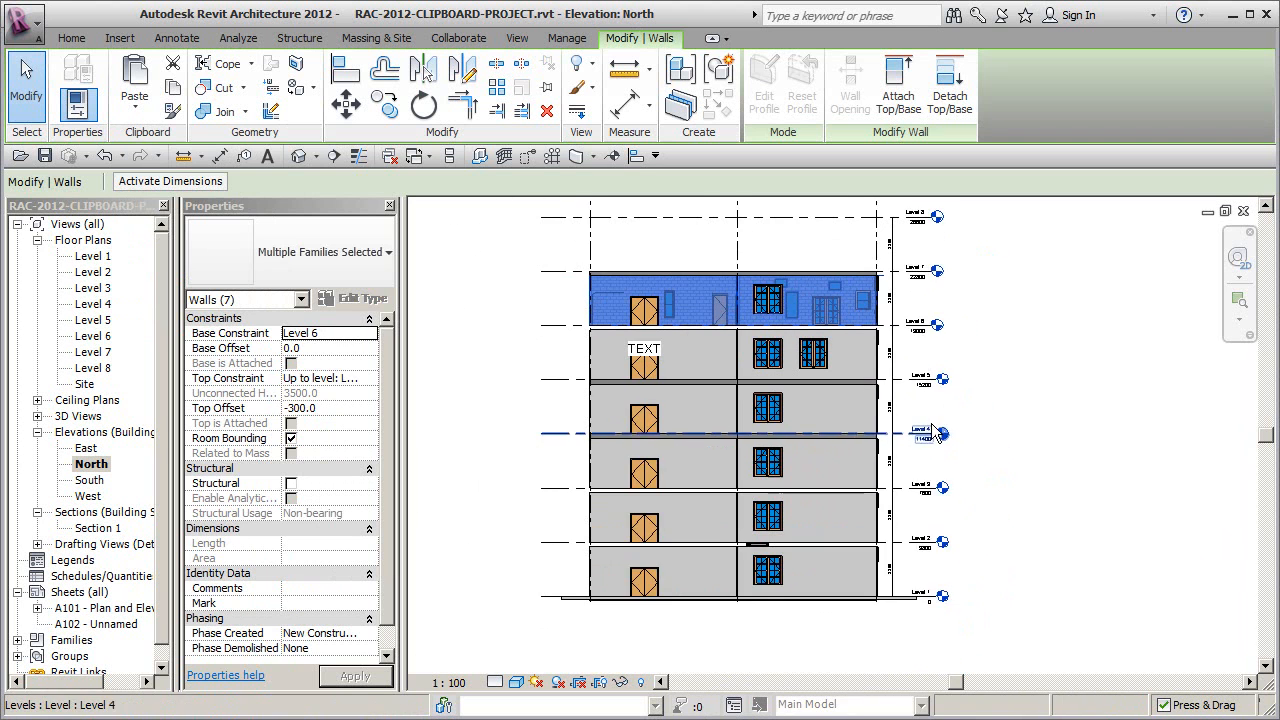
pyautogui.click(967, 378)
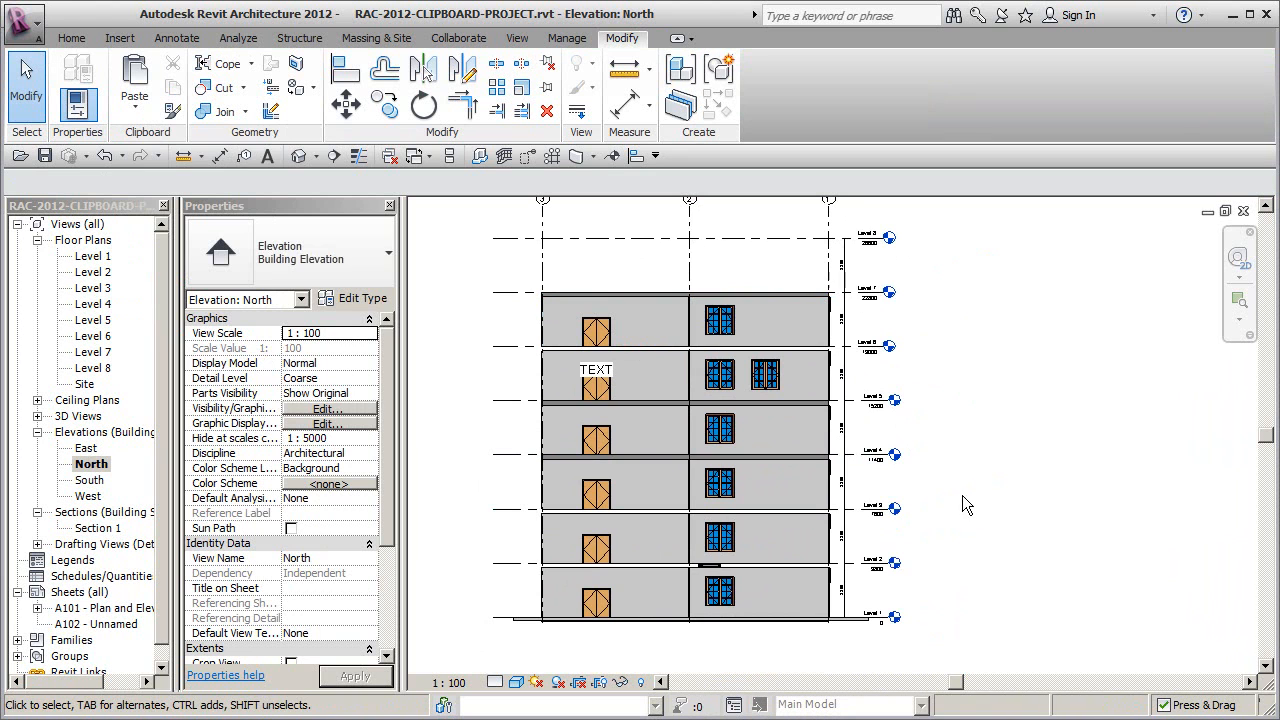
pyautogui.click(135, 100)
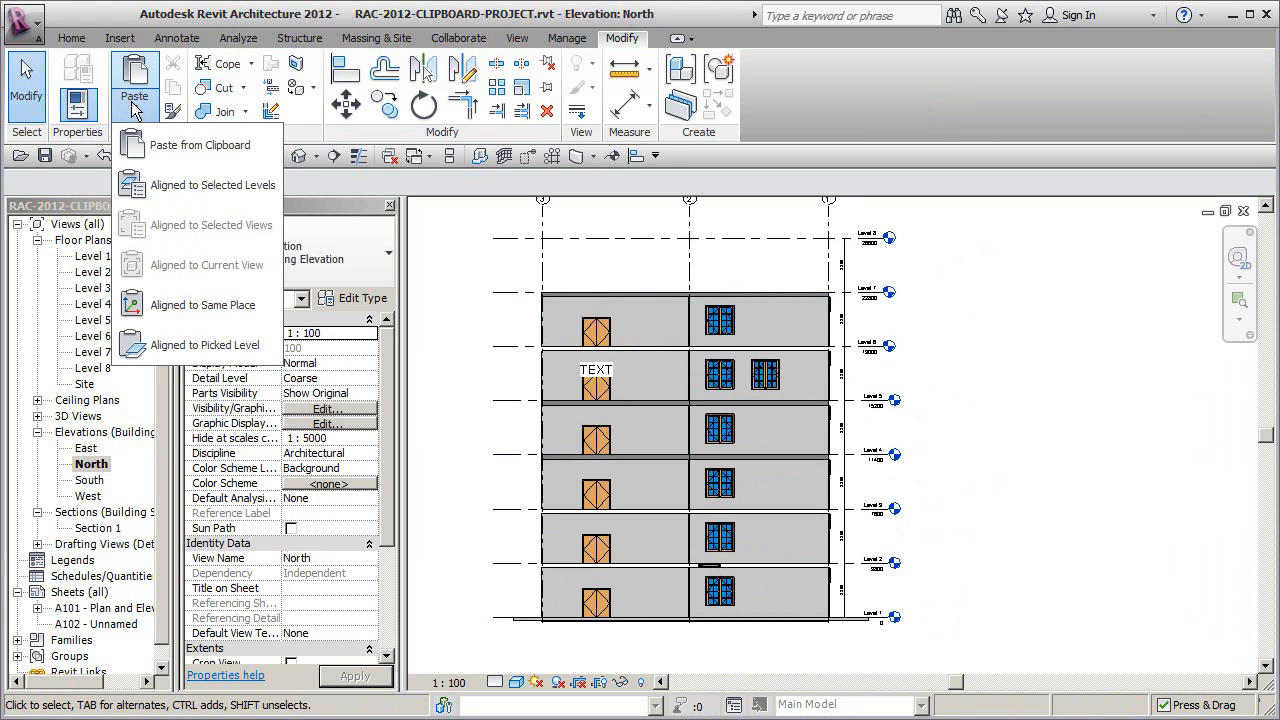
pyautogui.click(340, 187)
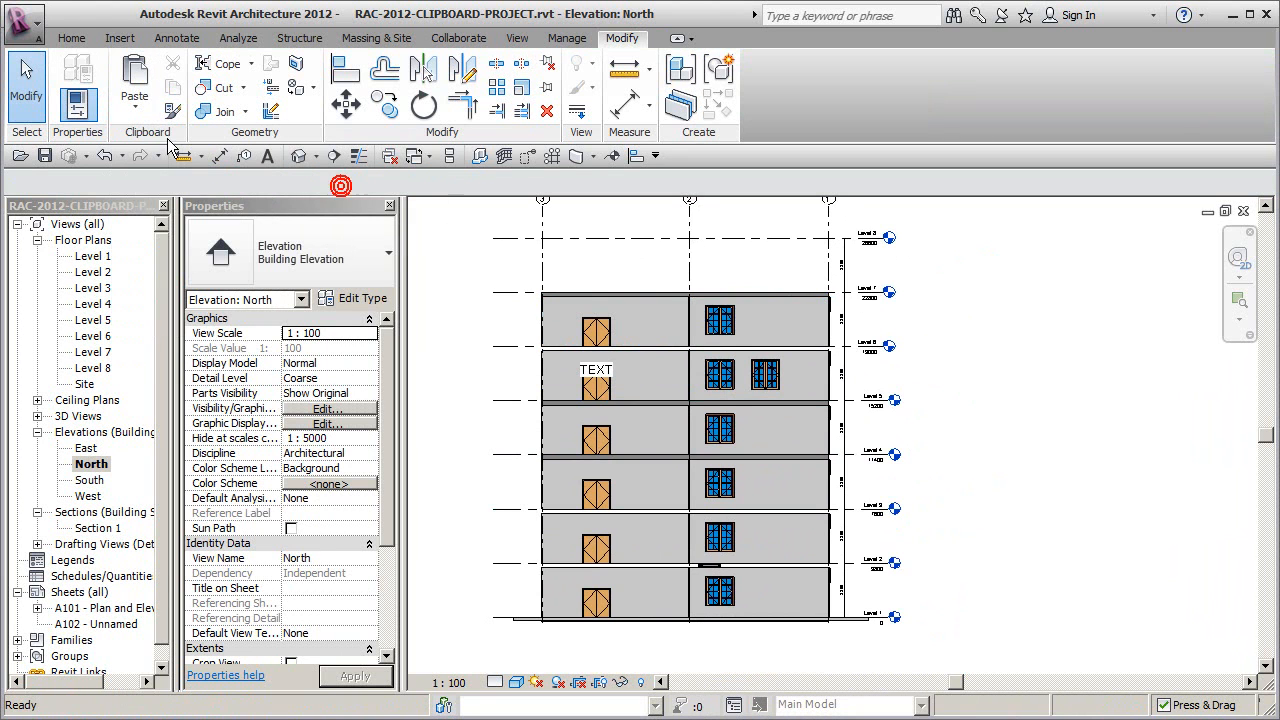
pyautogui.moveTo(1004, 478)
pyautogui.mouseDown(button='middle')
pyautogui.moveTo(1060, 514)
pyautogui.moveTo(1025, 473)
pyautogui.mouseUp(button='middle')
pyautogui.scroll(-1, 1017, 480)
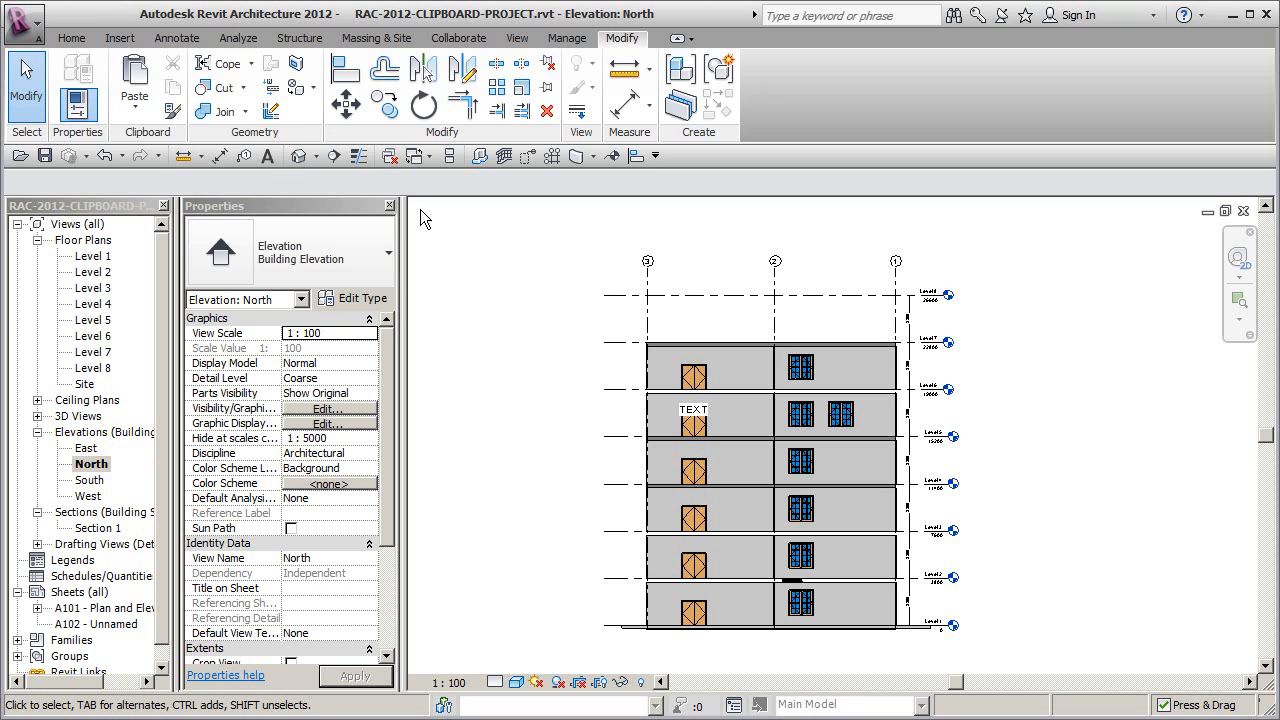
pyautogui.click(134, 110)
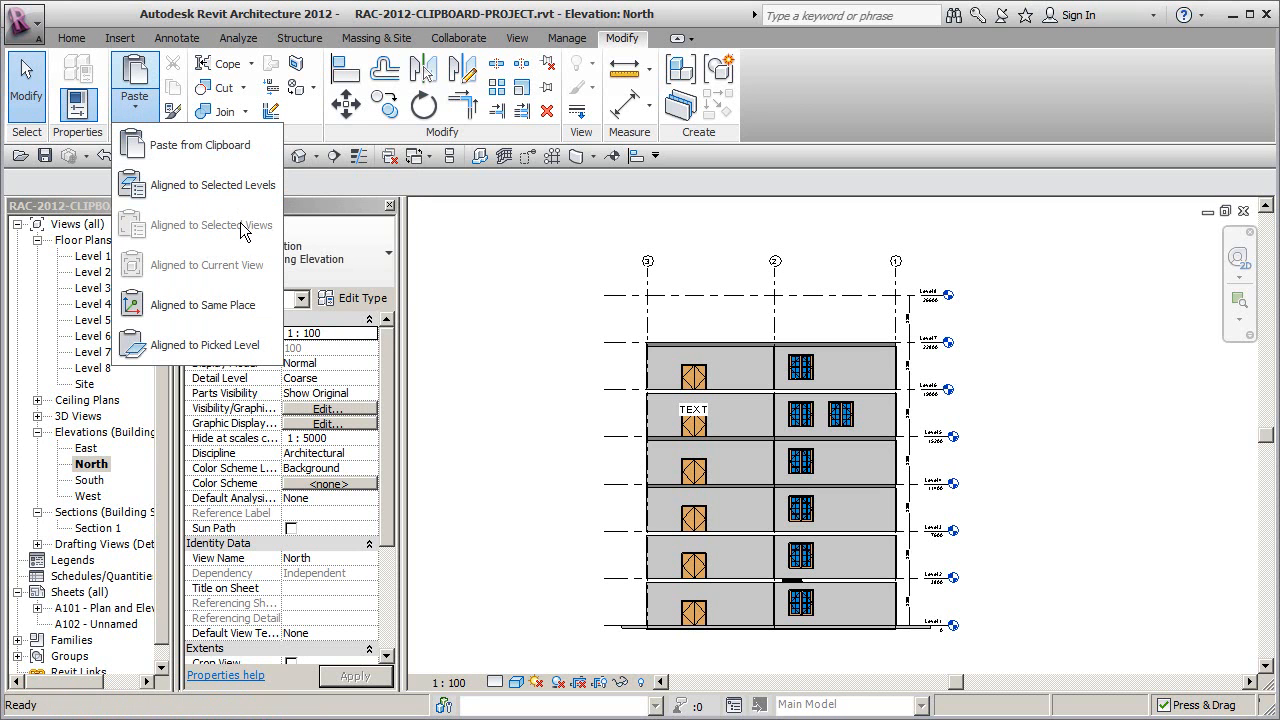
pyautogui.click(484, 296)
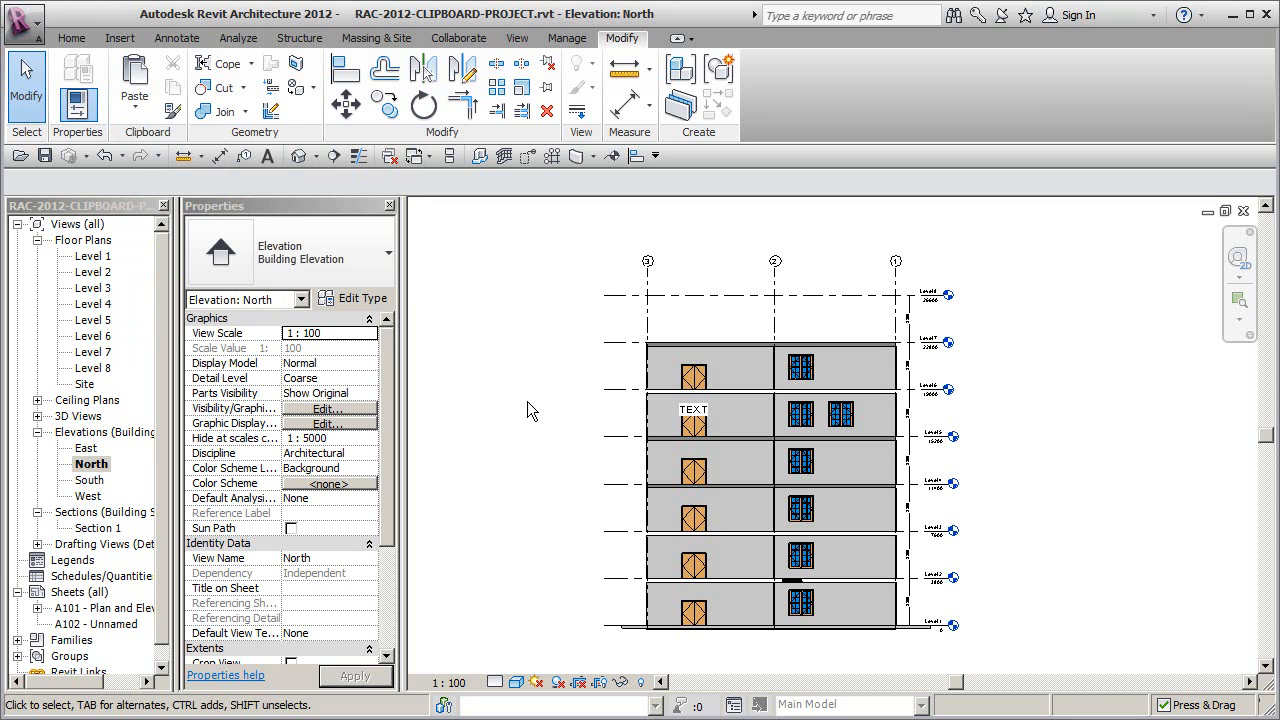
pyautogui.scroll(3, 1004, 570)
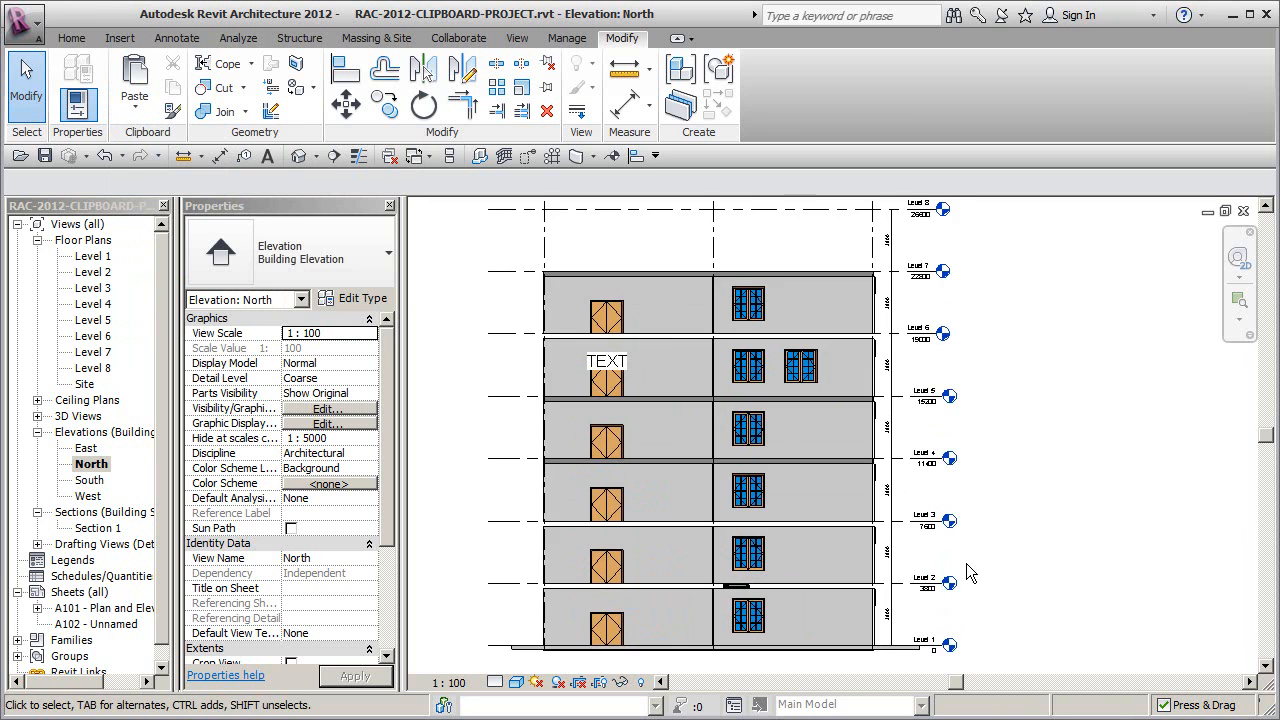
# Find the M_Parking Space family among the project's parking families and copy its 4800 x 2400mm - 60 deg type to the clipboard
pyautogui.click(16, 225)
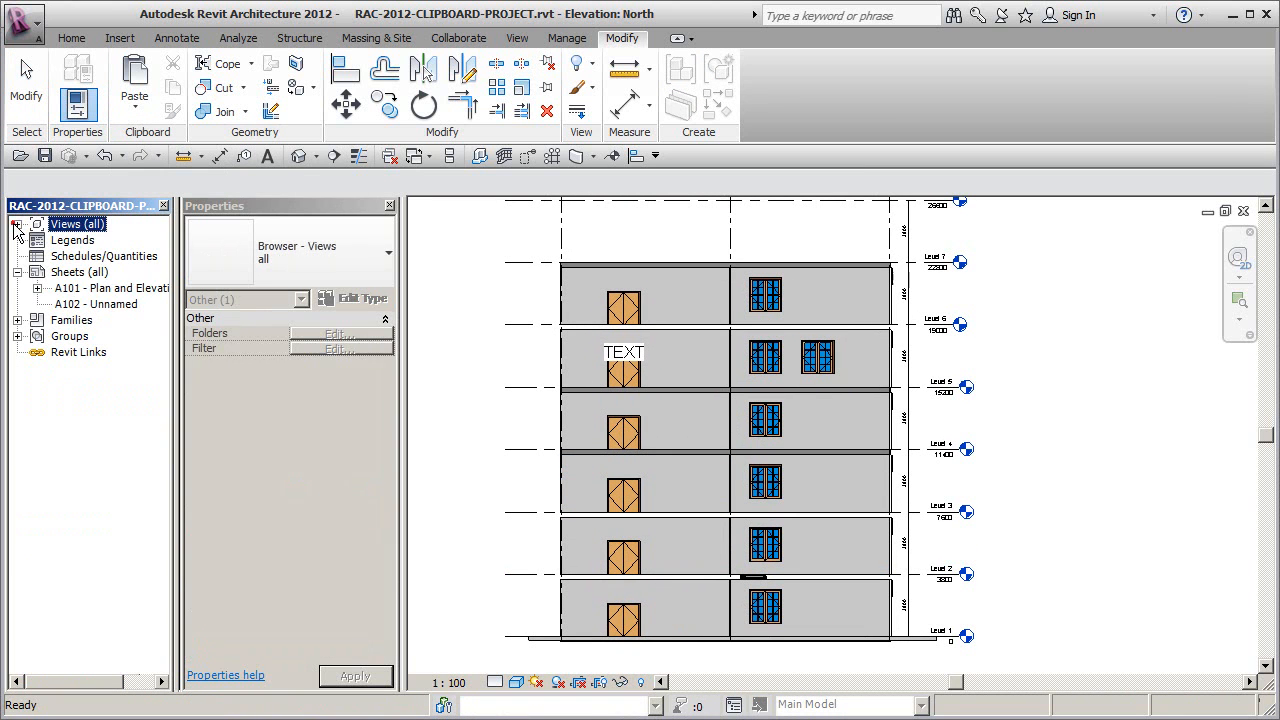
pyautogui.click(17, 320)
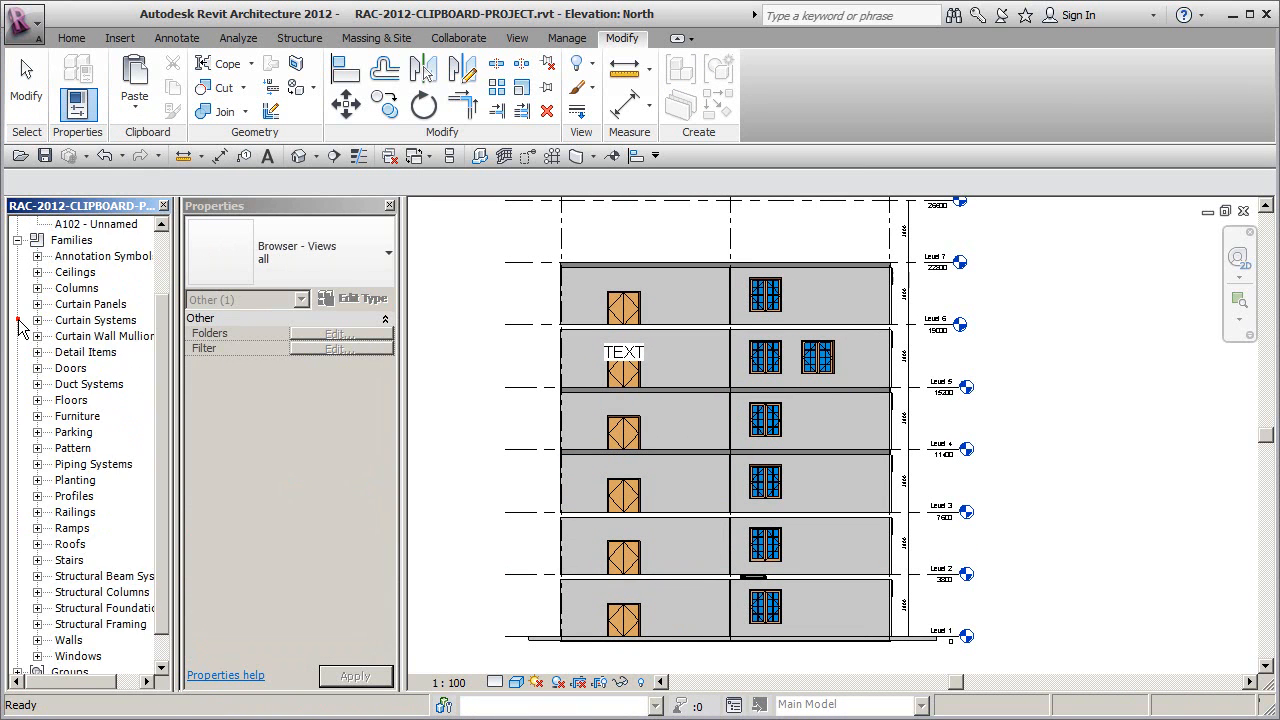
pyautogui.click(38, 432)
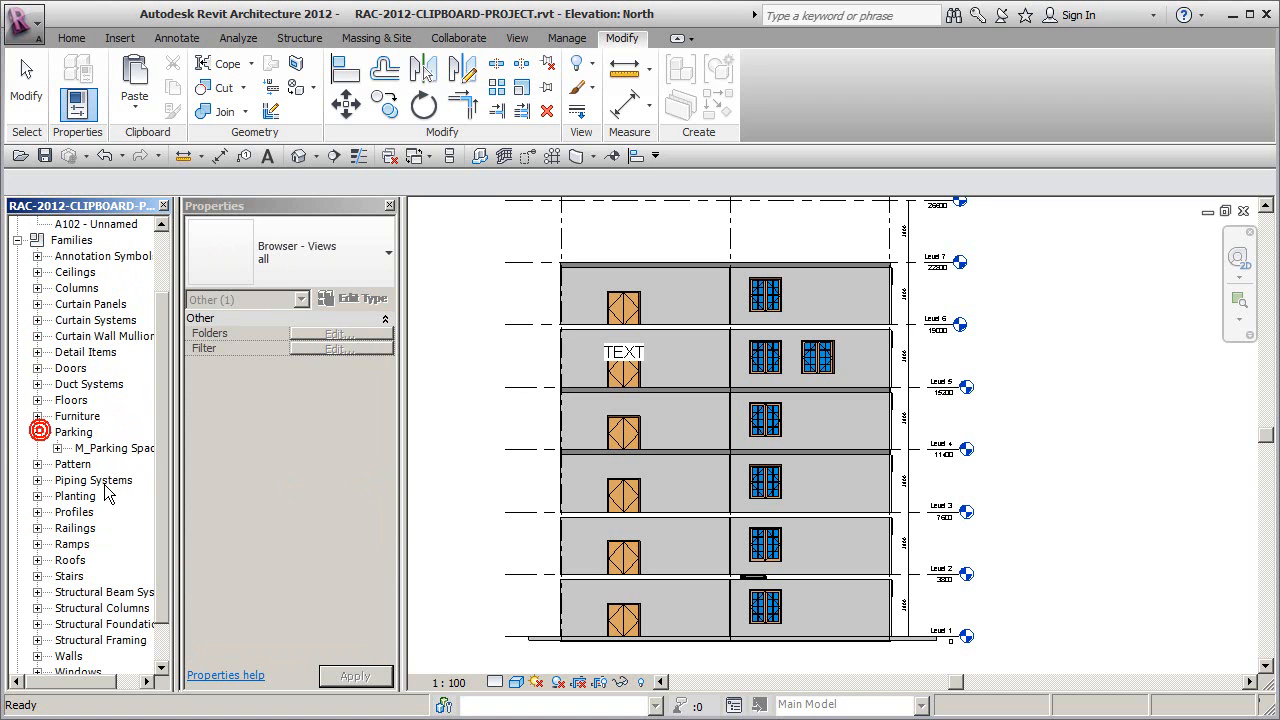
pyautogui.click(57, 448)
pyautogui.click(115, 464)
pyautogui.rightClick(121, 466)
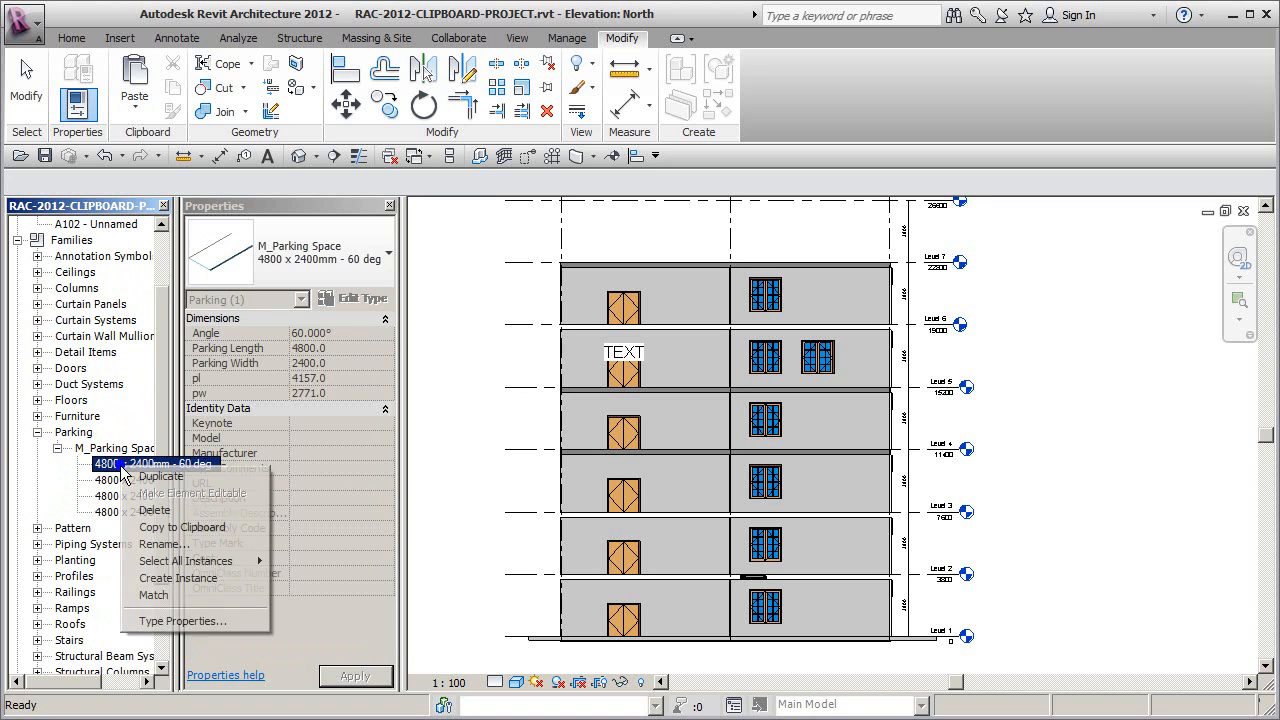
pyautogui.click(165, 528)
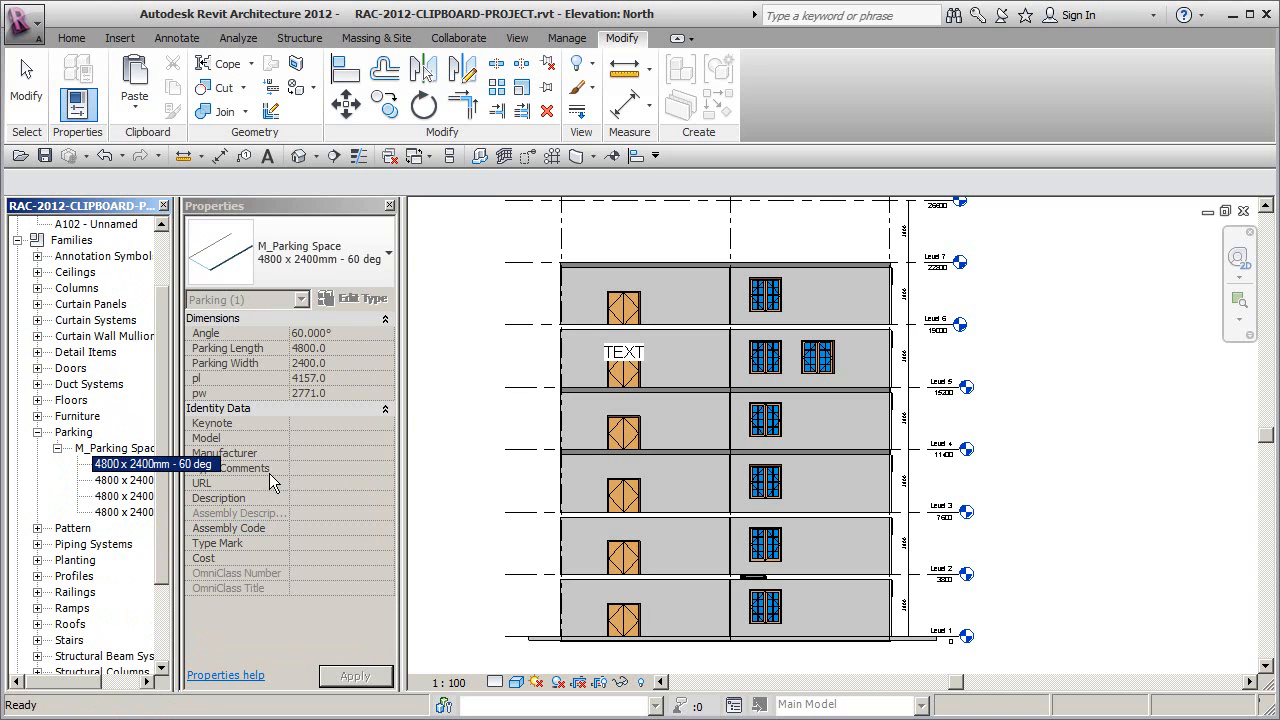
# Paste the copied parking space type from the clipboard into the project
pyautogui.click(135, 104)
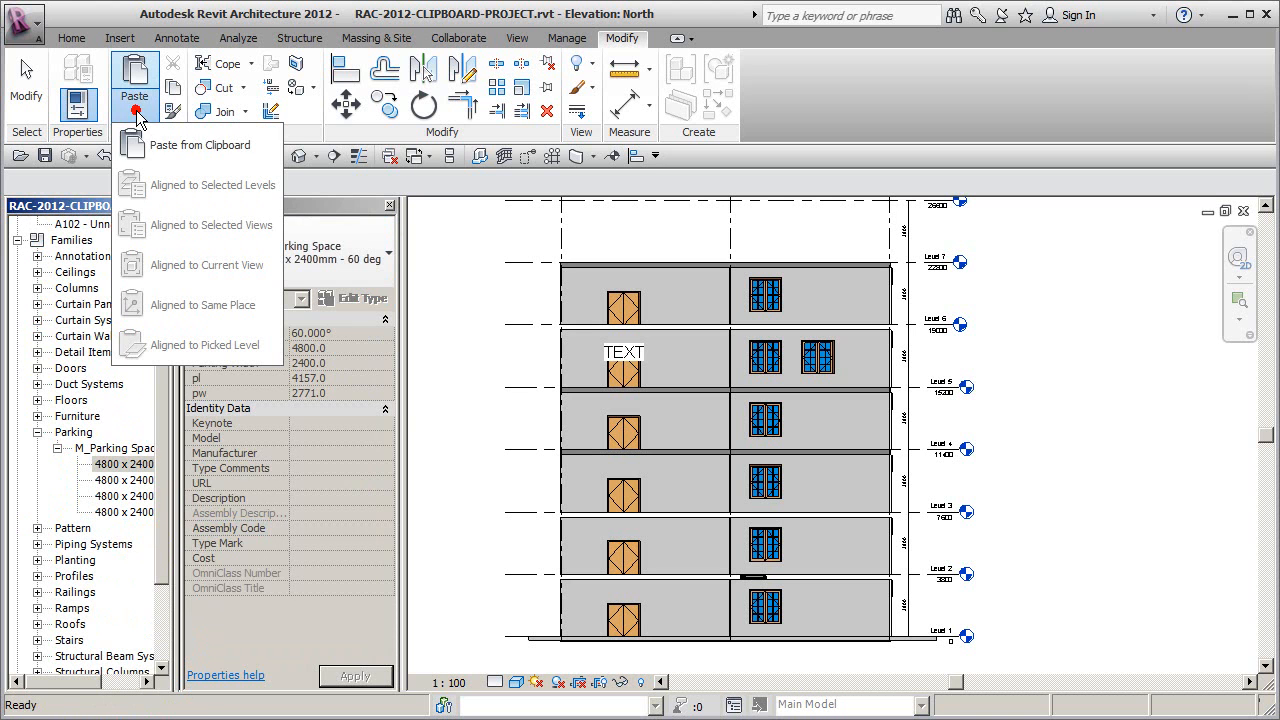
pyautogui.click(199, 146)
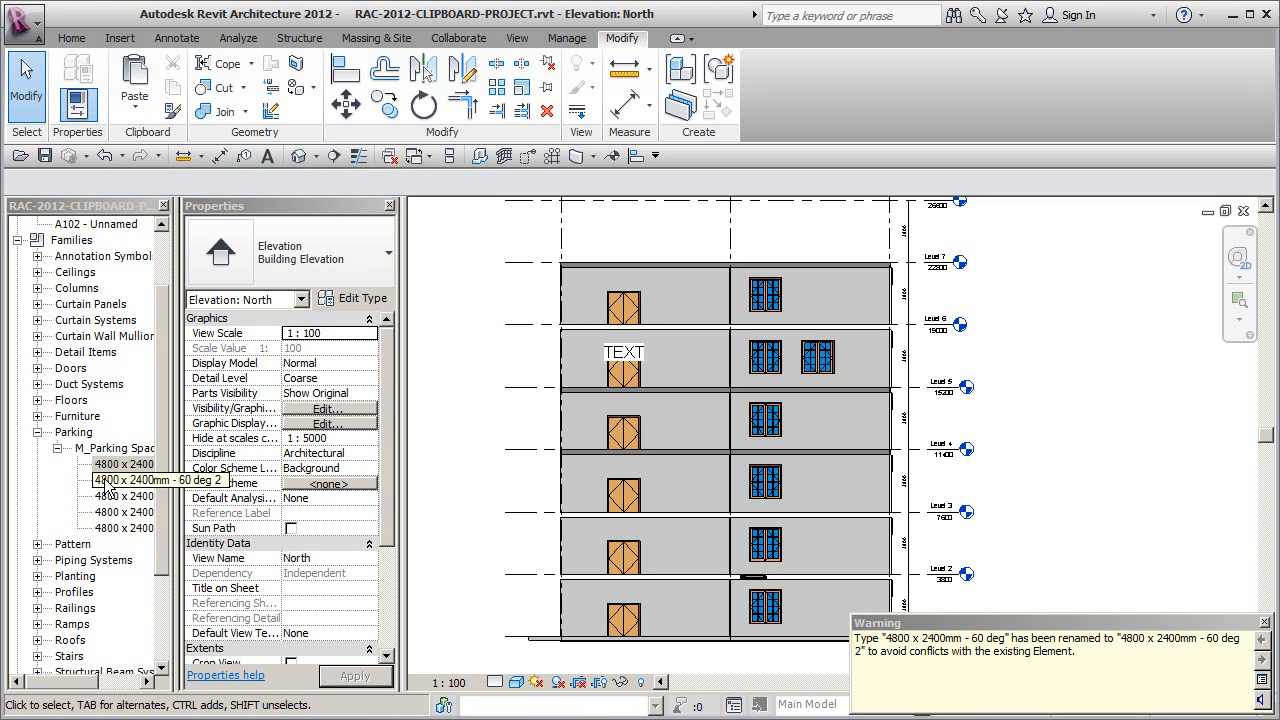
pyautogui.click(457, 354)
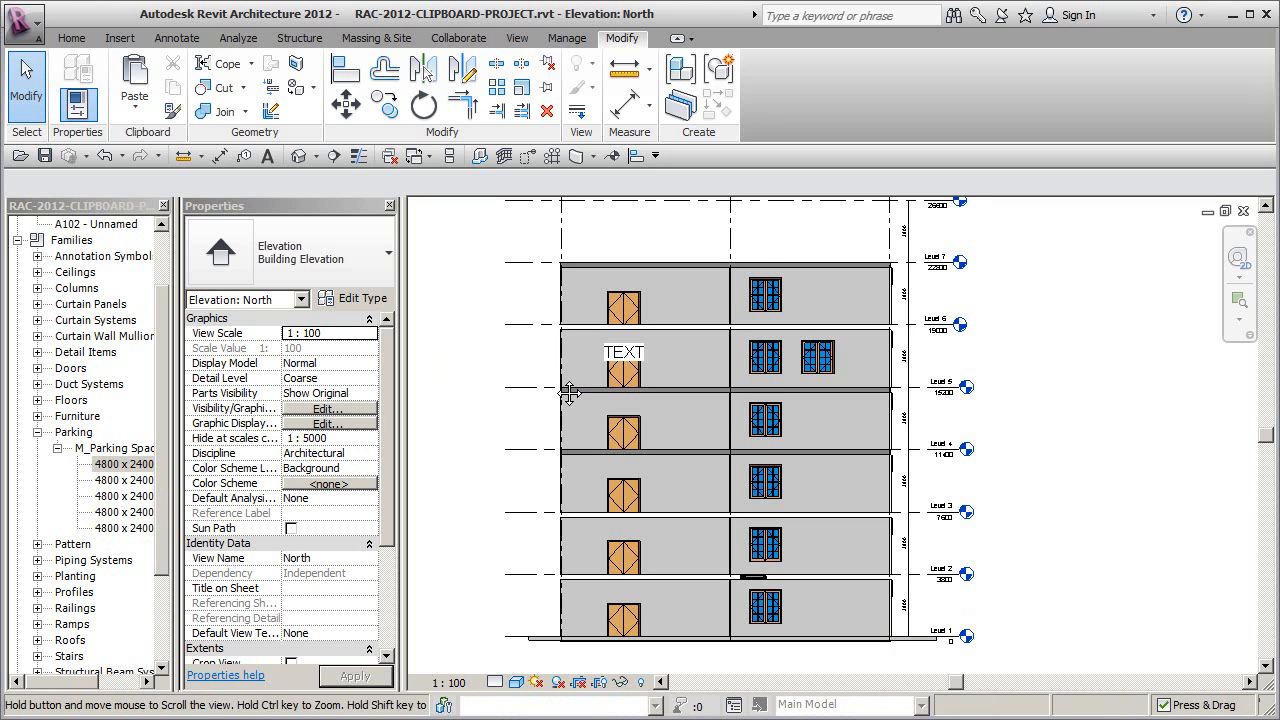
# Copy the original Level 5 Double-Glass 2 door and paste it into the adjacent Level 5 wall, between the TEXT note and the middle grid line
pyautogui.scroll(1, 765, 380)
pyautogui.click(765, 375)
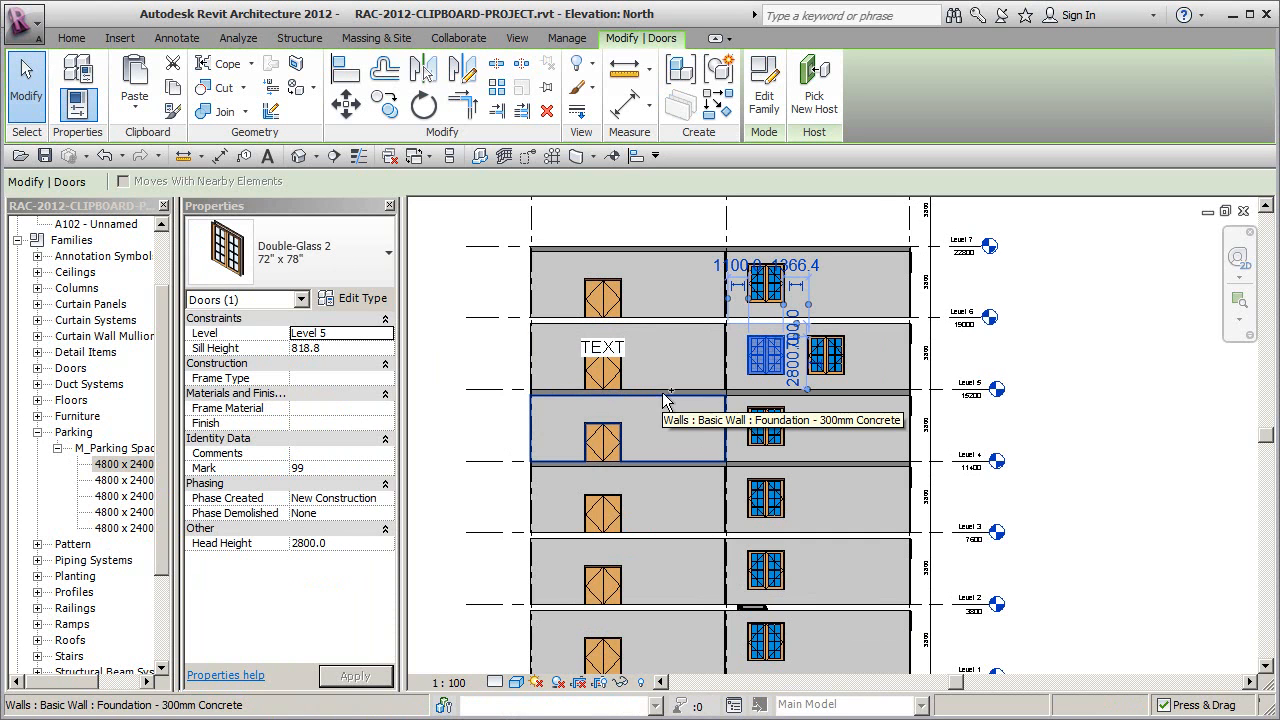
pyautogui.click(503, 351)
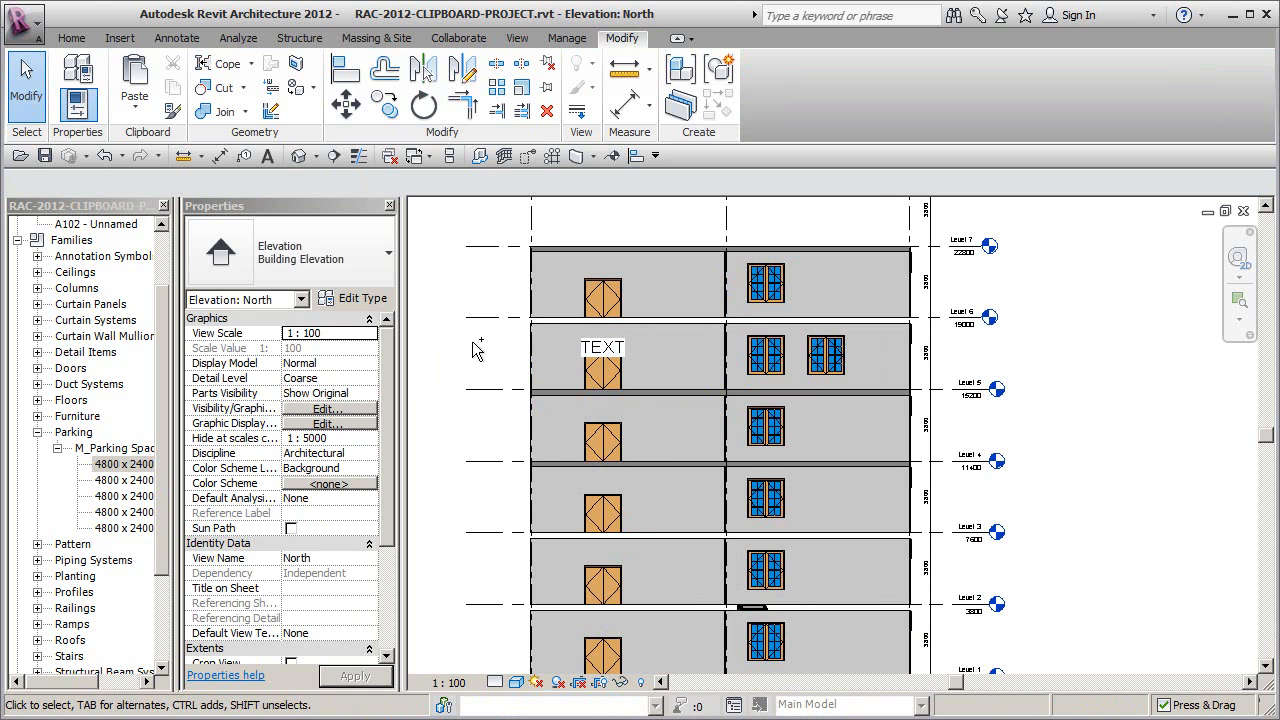
pyautogui.hotkey('ctrl', 'v')
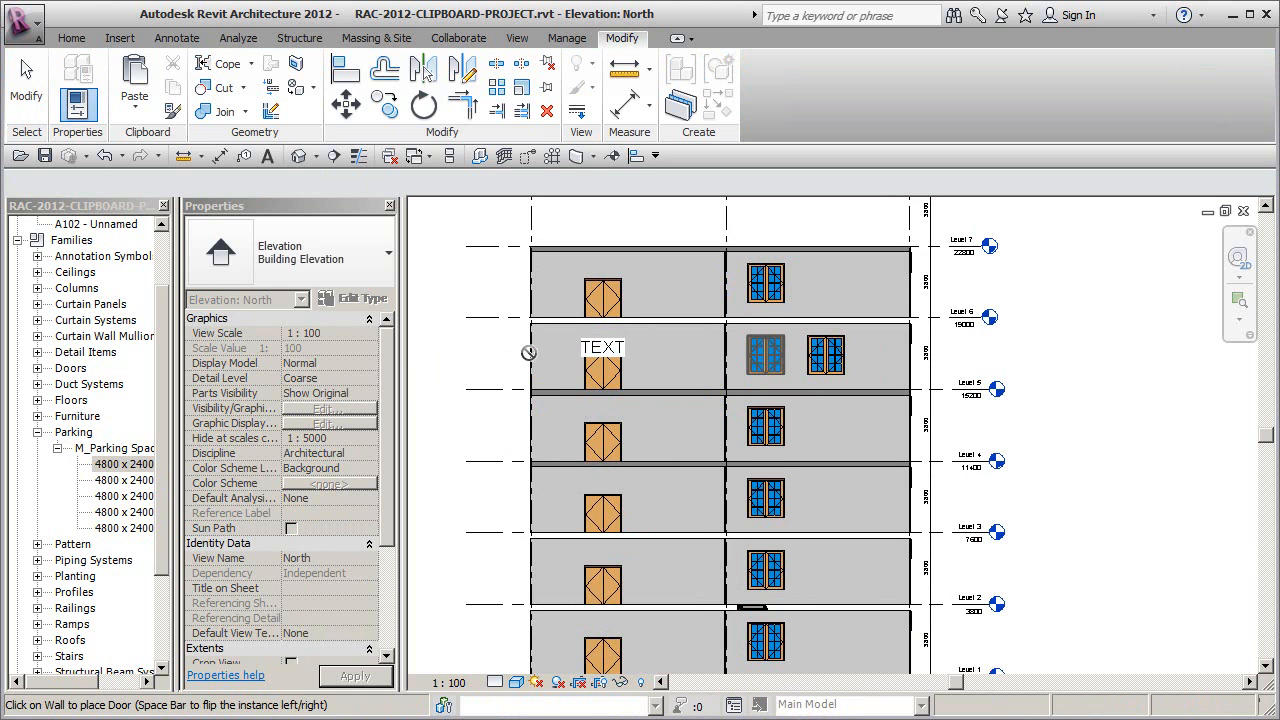
pyautogui.click(675, 352)
pyautogui.click(496, 456)
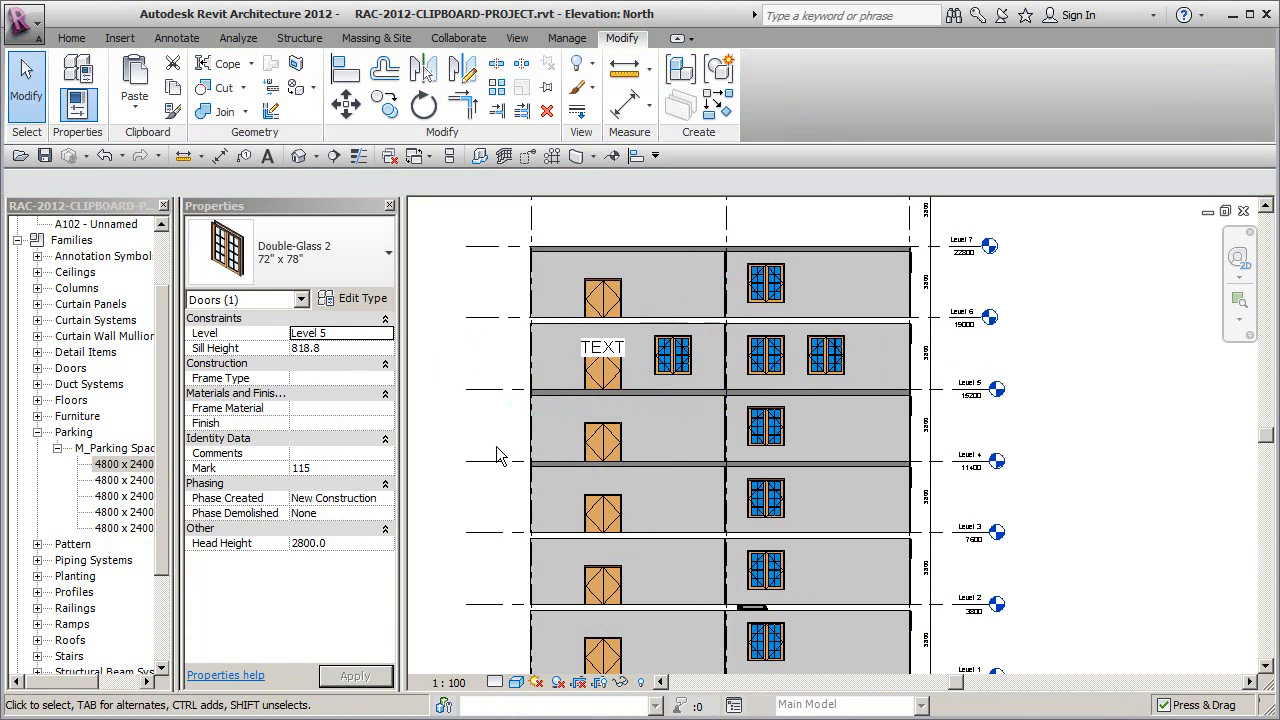
# In the default 3D view, copy the Level 1 Double Hung with Trim window and paste it into the same wall, between the original and the outer corner
pyautogui.click(298, 156)
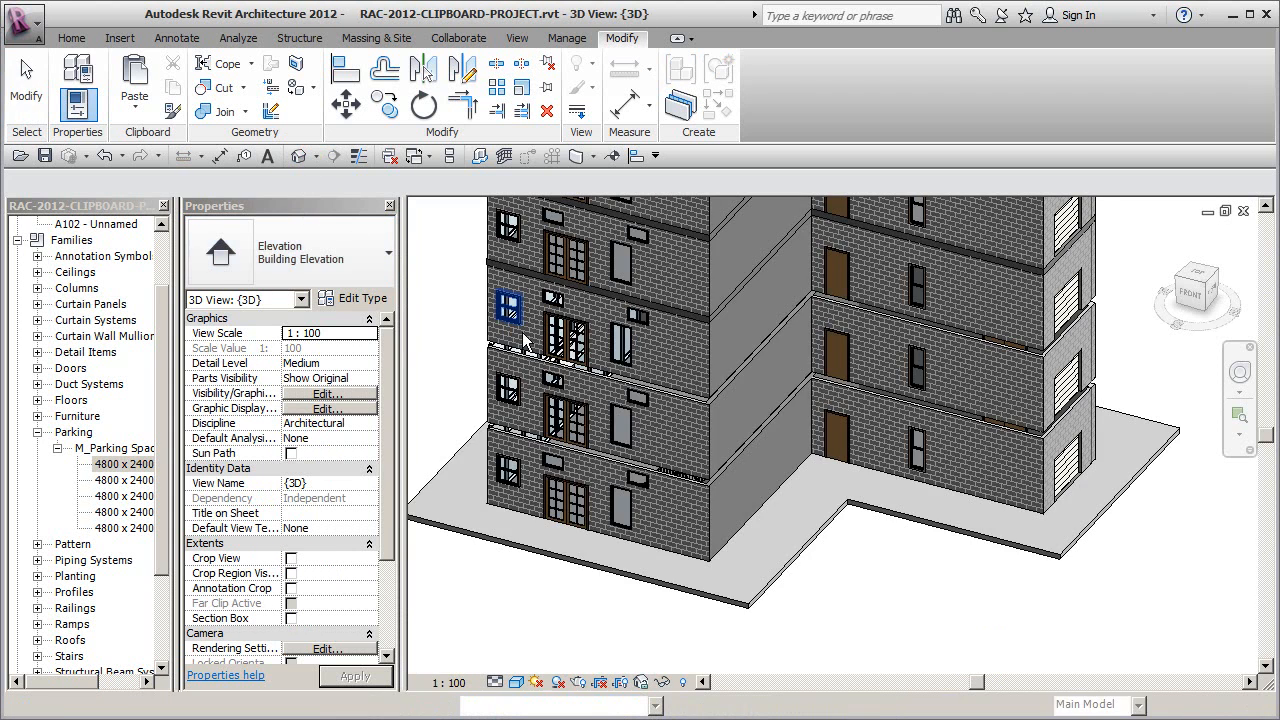
pyautogui.scroll(-1, 637, 489)
pyautogui.moveTo(648, 500); pyautogui.dragTo(653, 521, button='middle')
pyautogui.moveTo(840, 539); pyautogui.dragTo(457, 435, button='middle')
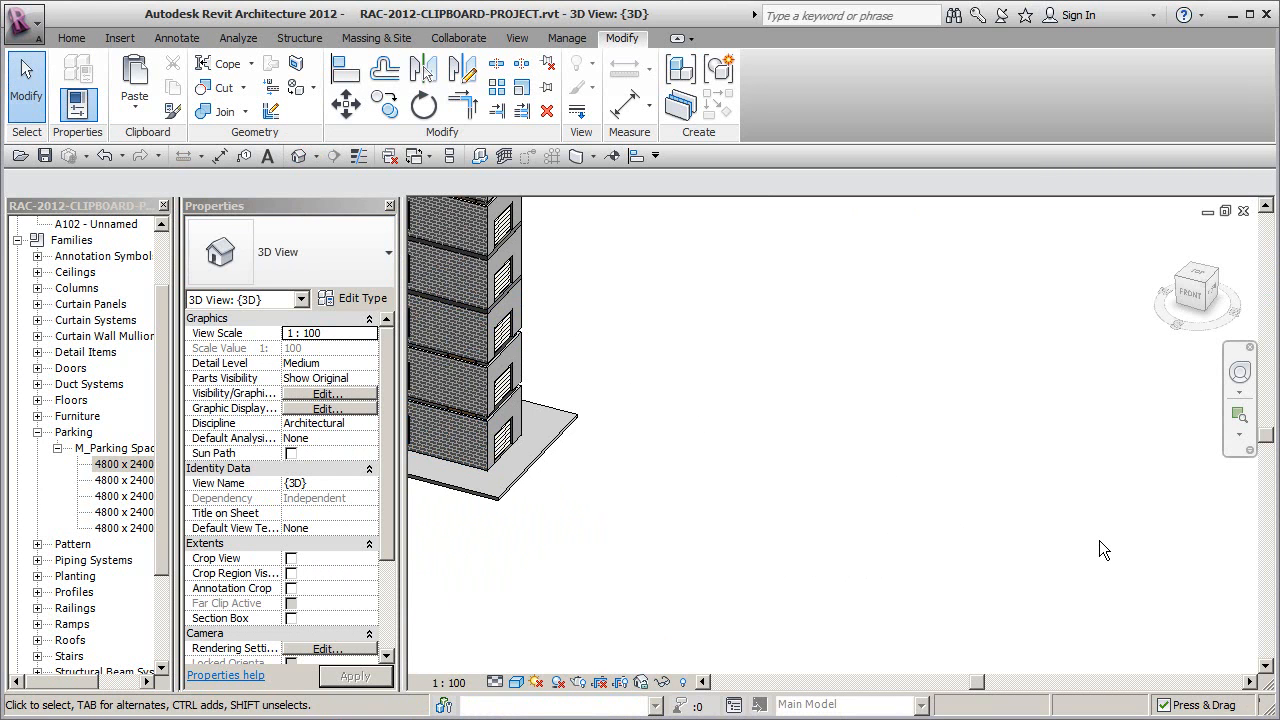
pyautogui.moveTo(810, 438); pyautogui.dragTo(813, 442, button='middle')
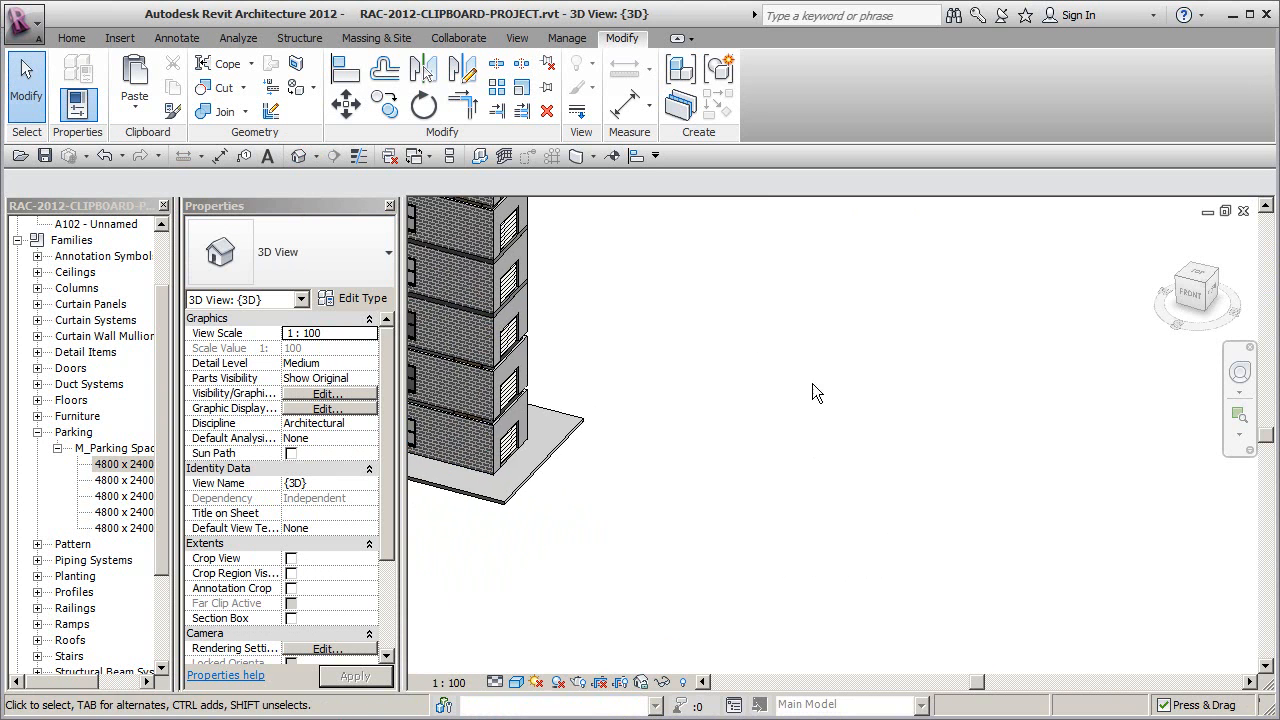
pyautogui.moveTo(700, 477); pyautogui.dragTo(977, 549, button='middle')
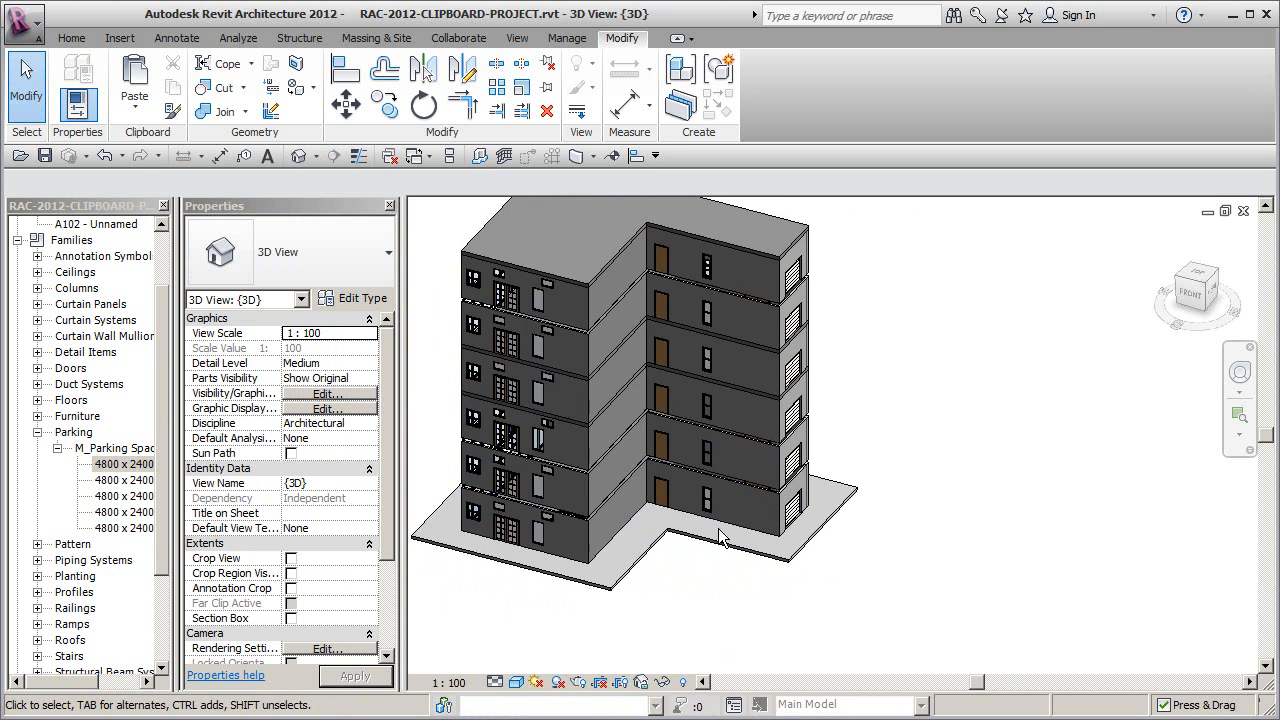
pyautogui.scroll(2, 785, 530)
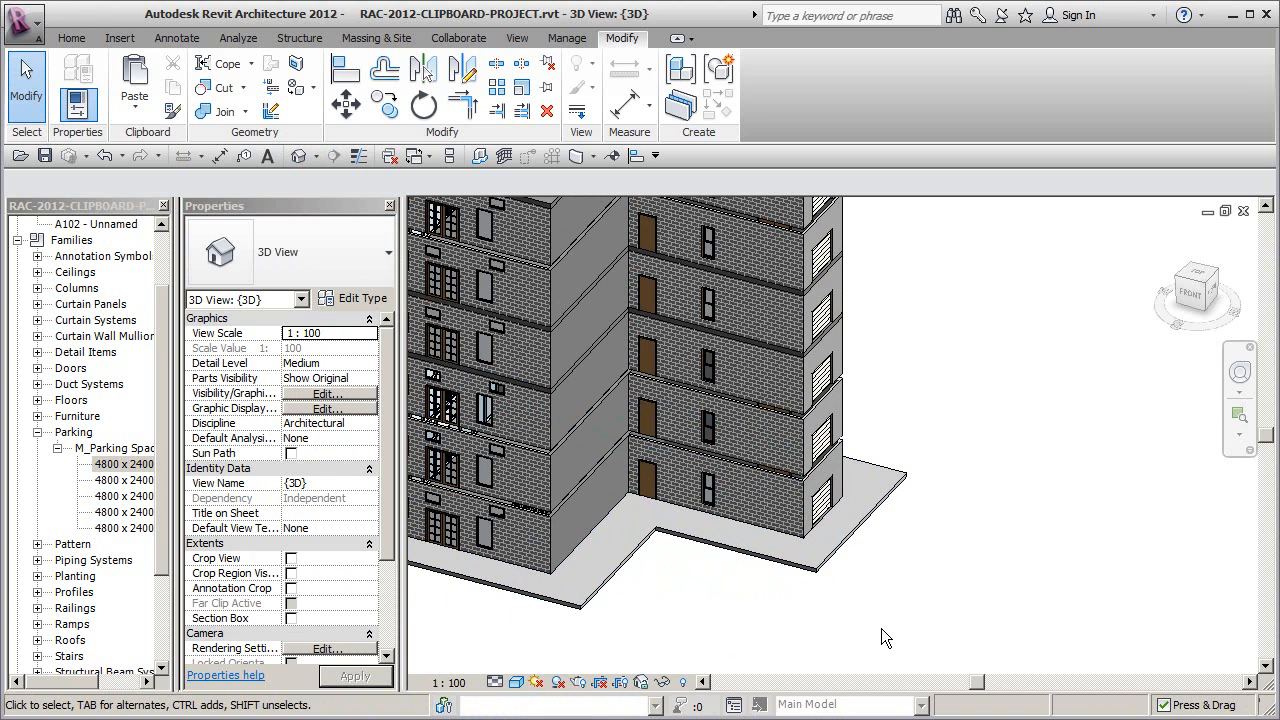
pyautogui.click(712, 492)
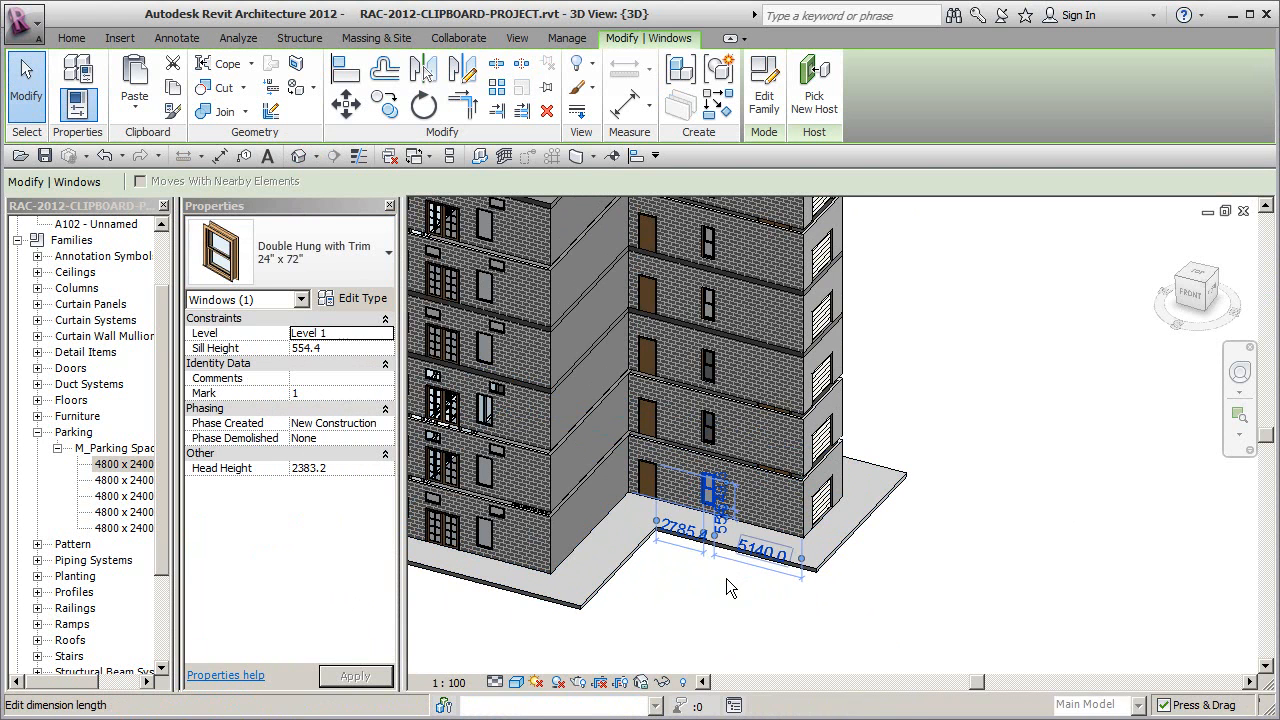
pyautogui.click(757, 607)
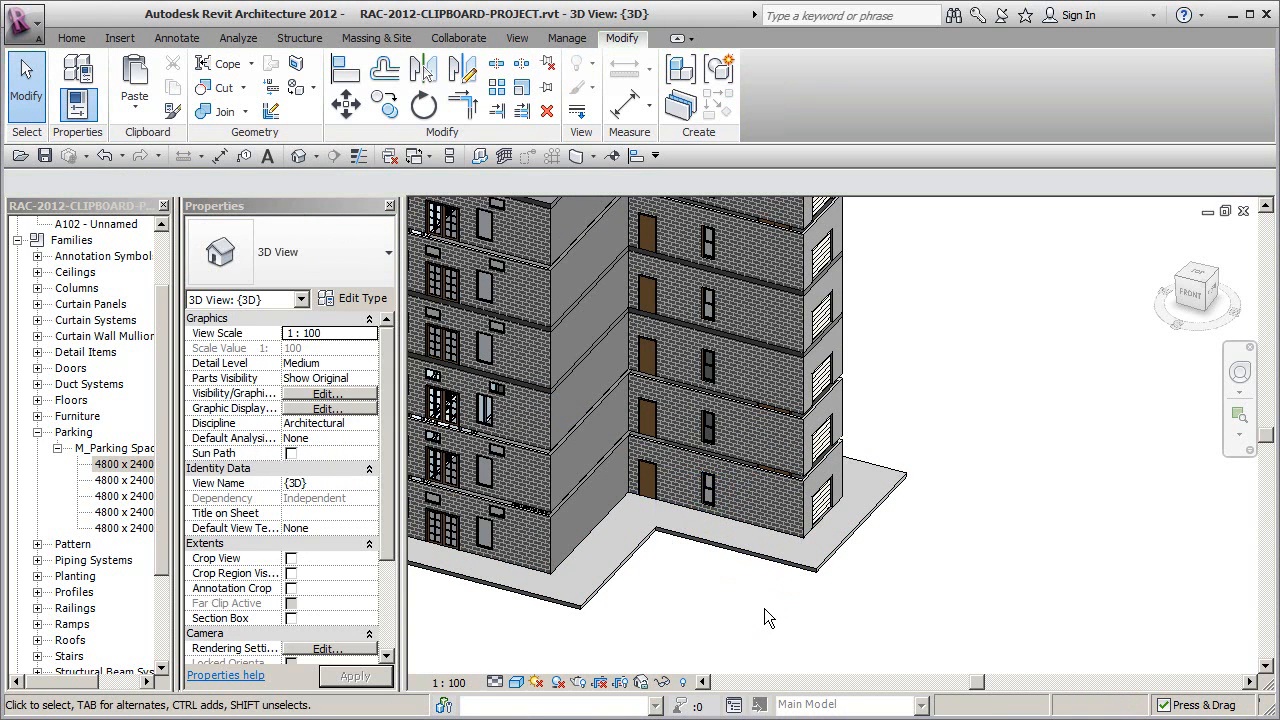
pyautogui.hotkey('ctrl', 'v')
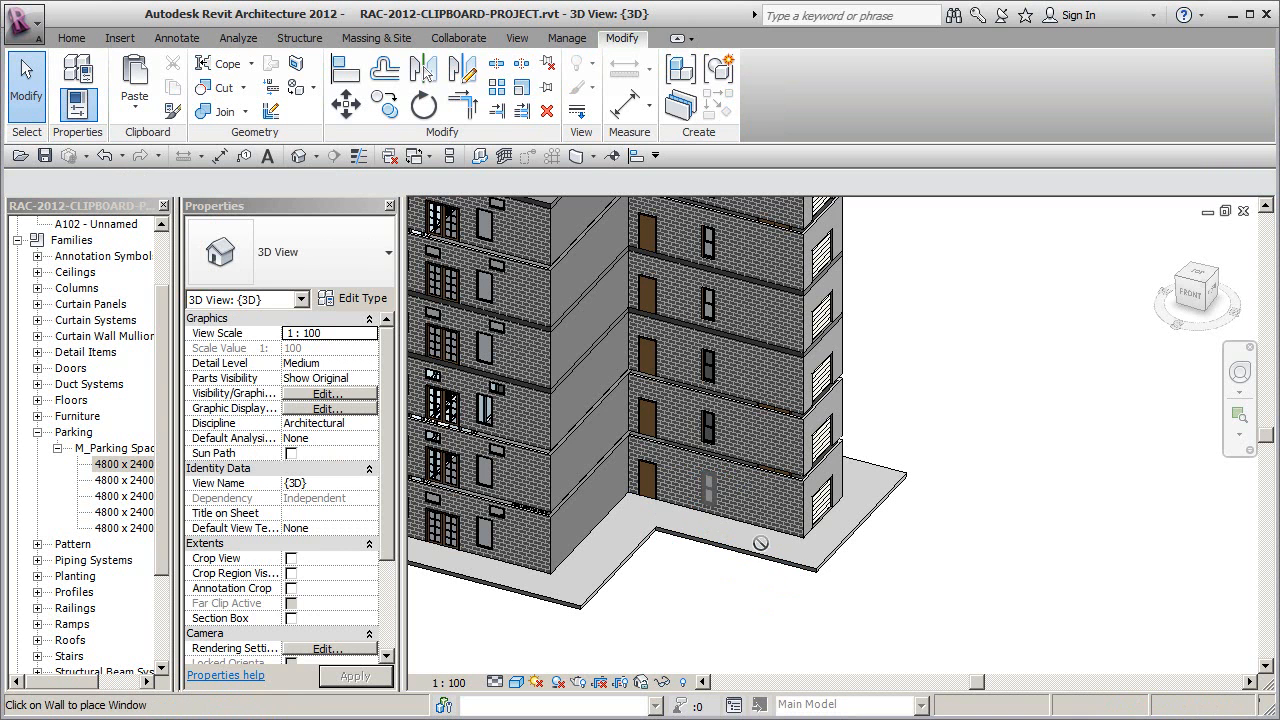
pyautogui.click(761, 506)
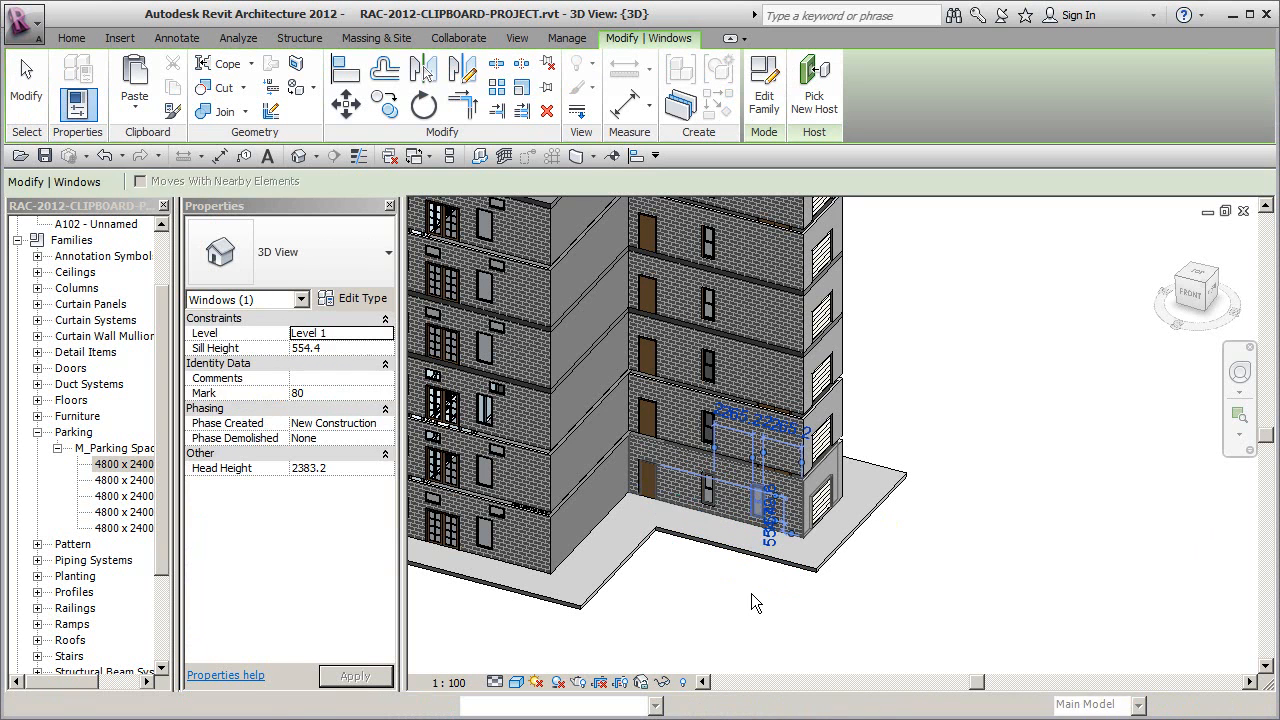
pyautogui.click(752, 594)
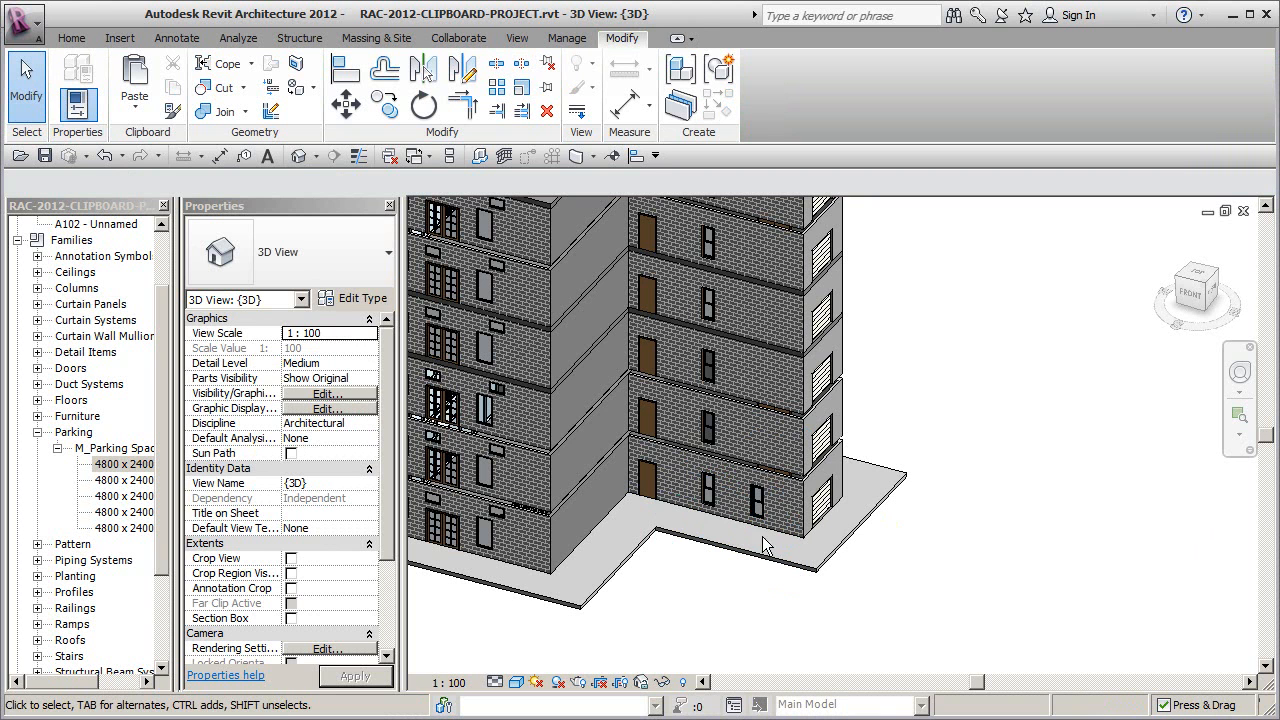
# Examine the building's facades around the pasted Level 1 window in the 3D view
pyautogui.scroll(-3, 747, 608)
pyautogui.moveTo(836, 571); pyautogui.dragTo(794, 562, button='middle')
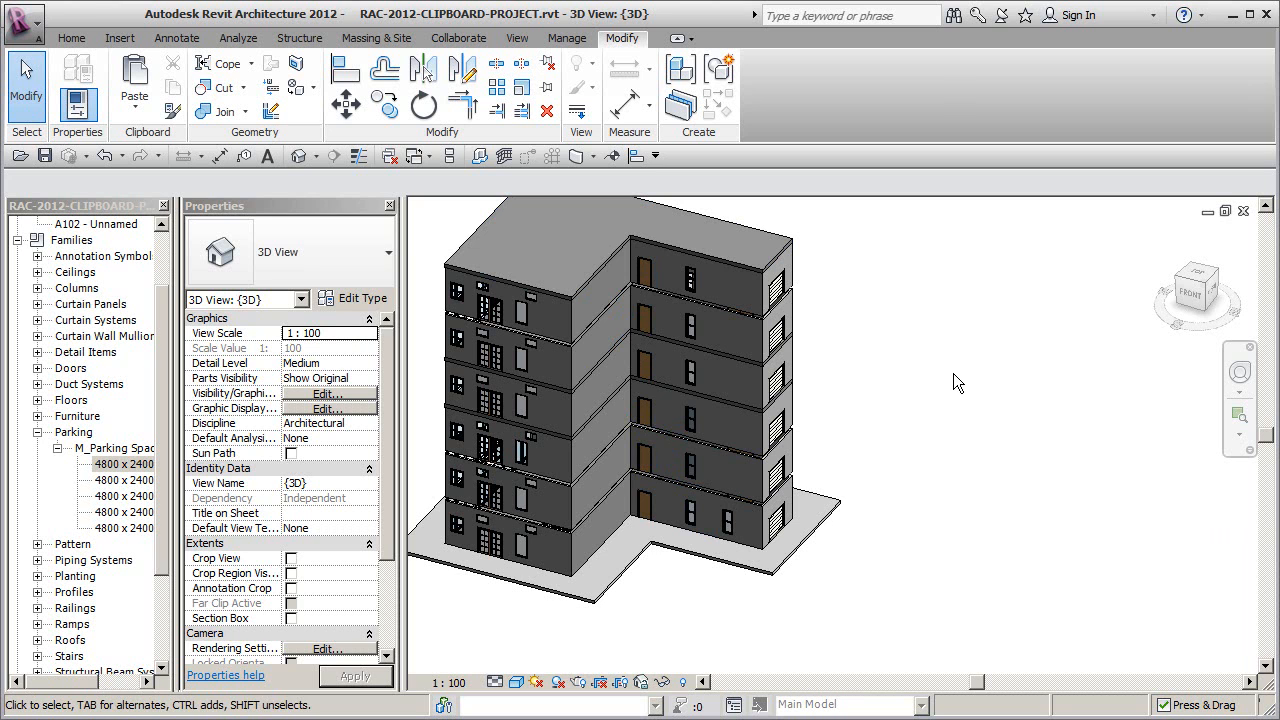
pyautogui.moveTo(899, 432)
pyautogui.mouseDown(button='middle')
pyautogui.moveTo(914, 458)
pyautogui.moveTo(905, 453)
pyautogui.mouseUp(button='middle')
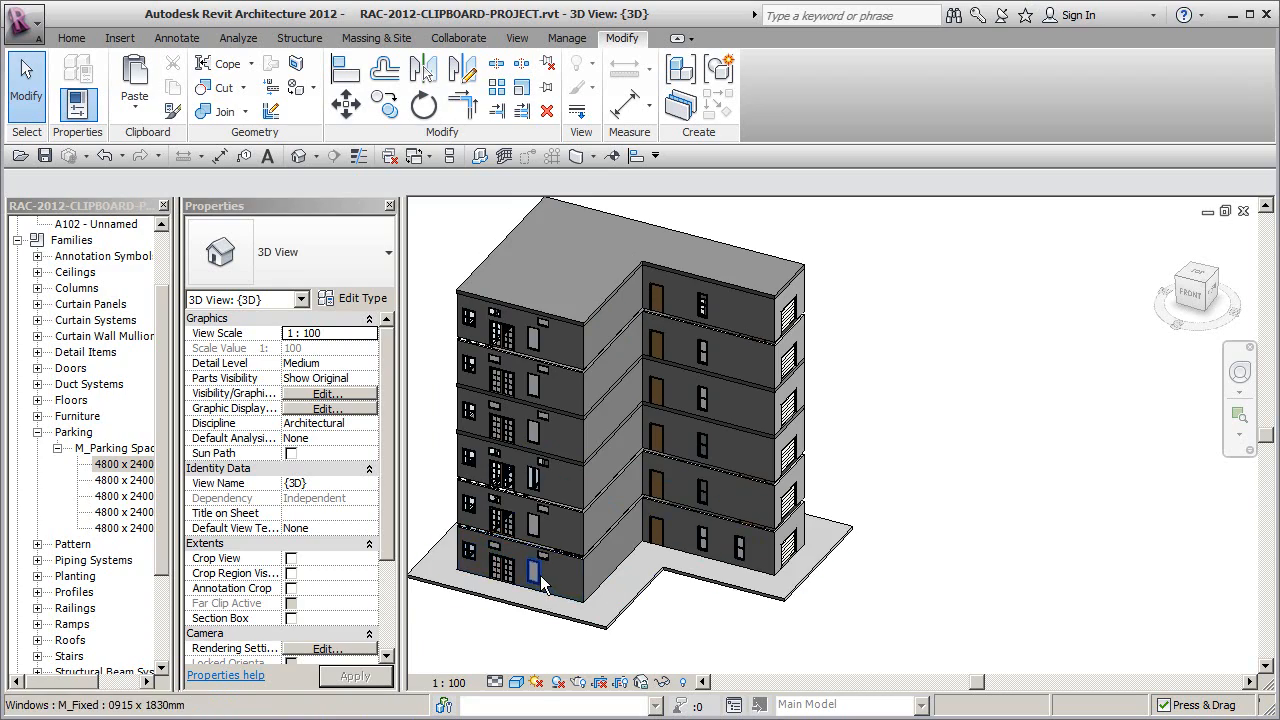
pyautogui.scroll(3, 519, 588)
pyautogui.scroll(2, 519, 586)
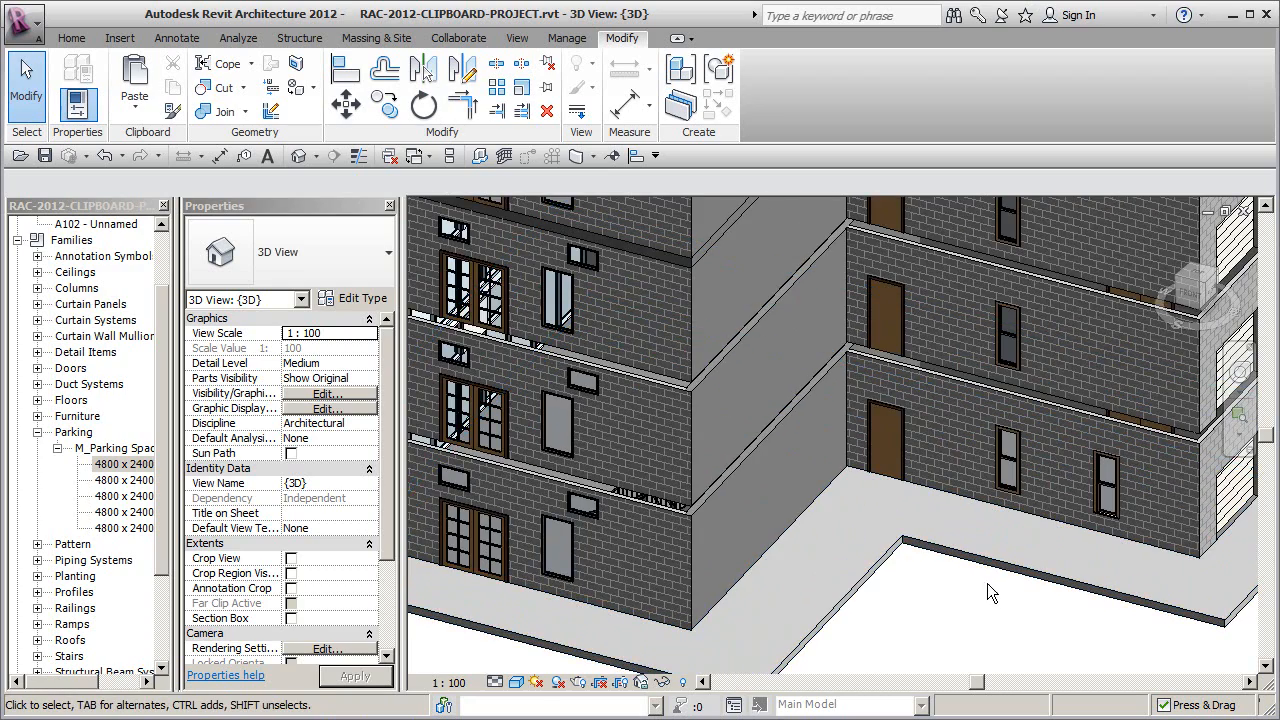
pyautogui.scroll(-2, 992, 585)
pyautogui.moveTo(1003, 598); pyautogui.dragTo(634, 596, button='middle')
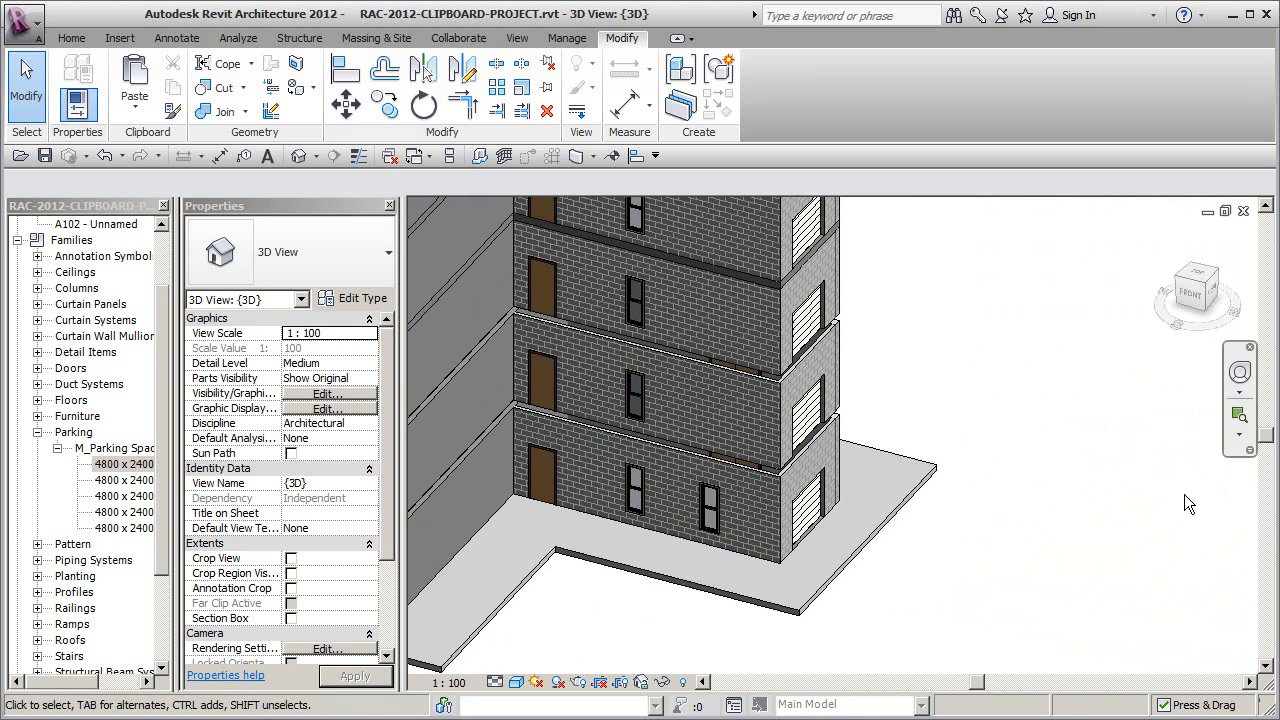
pyautogui.scroll(-1, 1002, 390)
pyautogui.moveTo(1002, 390); pyautogui.dragTo(1062, 427, button='middle')
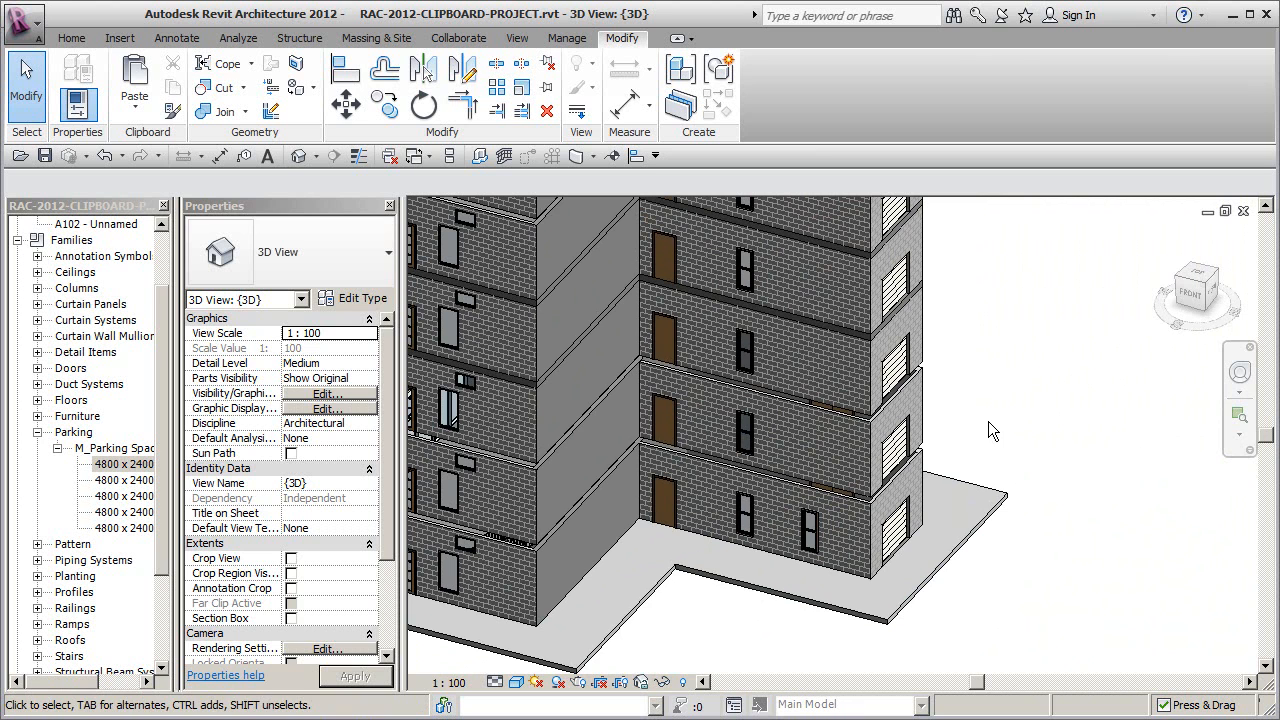
# Check the list of open project windows for a destination to paste into
pyautogui.click(516, 38)
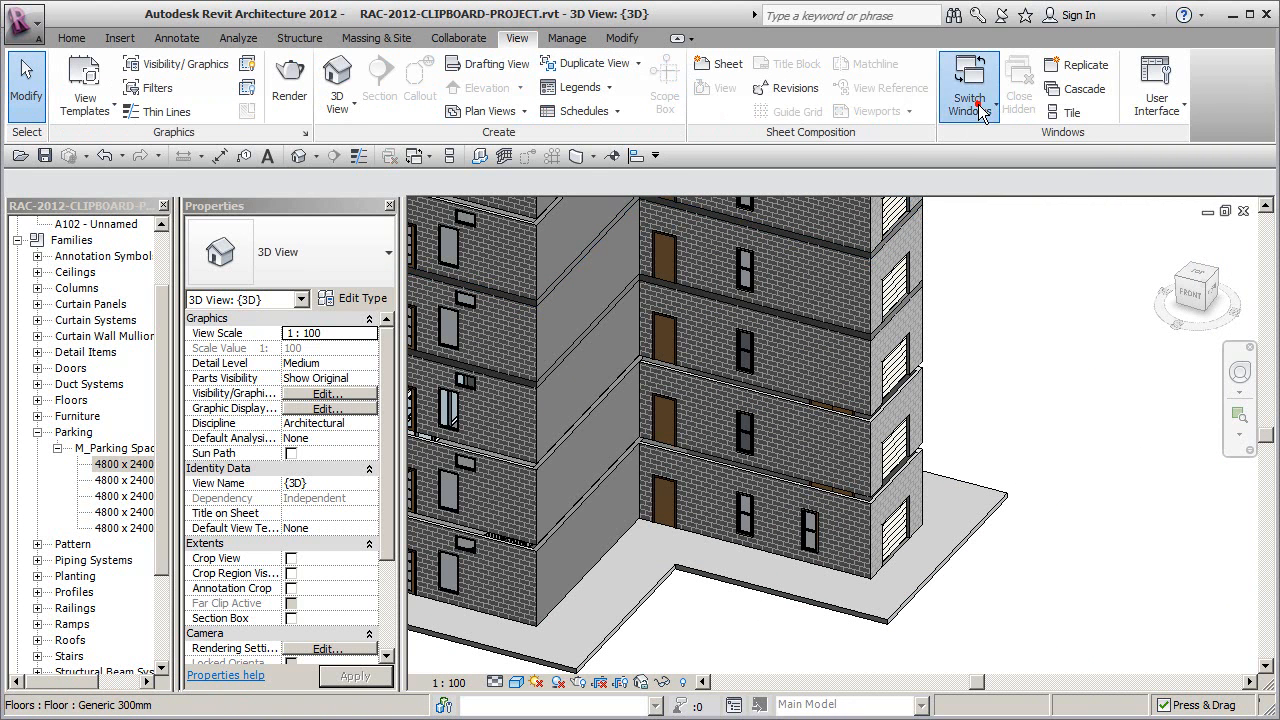
pyautogui.click(978, 108)
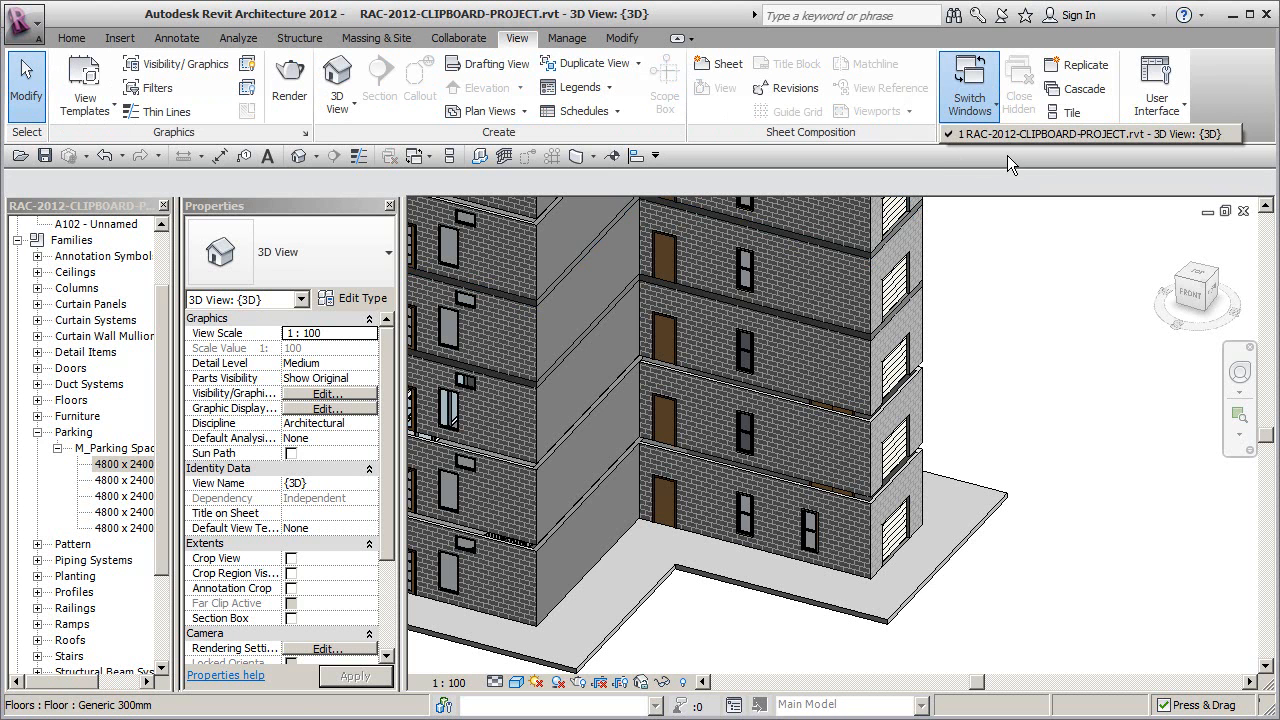
pyautogui.click(895, 390)
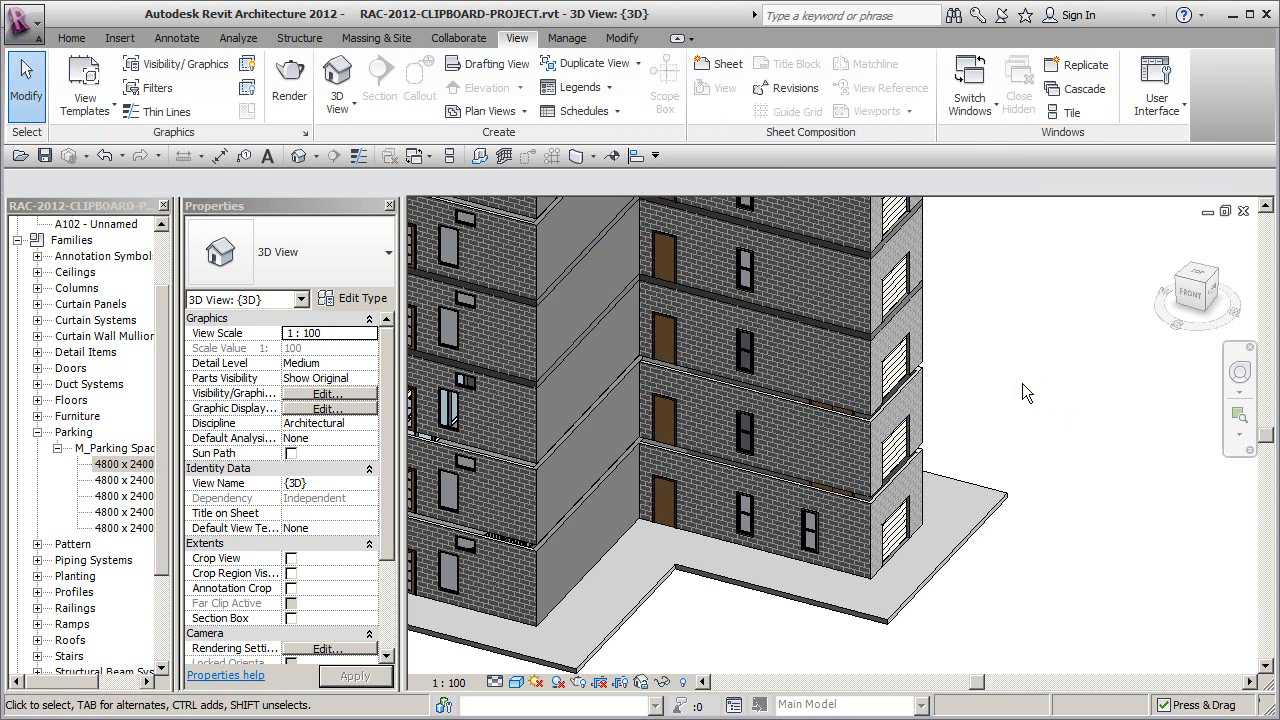
# Copy the newly placed Level 1 window, activate the open 3D view window, and paste the copy into the Level 2 wall directly above it
pyautogui.click(812, 528)
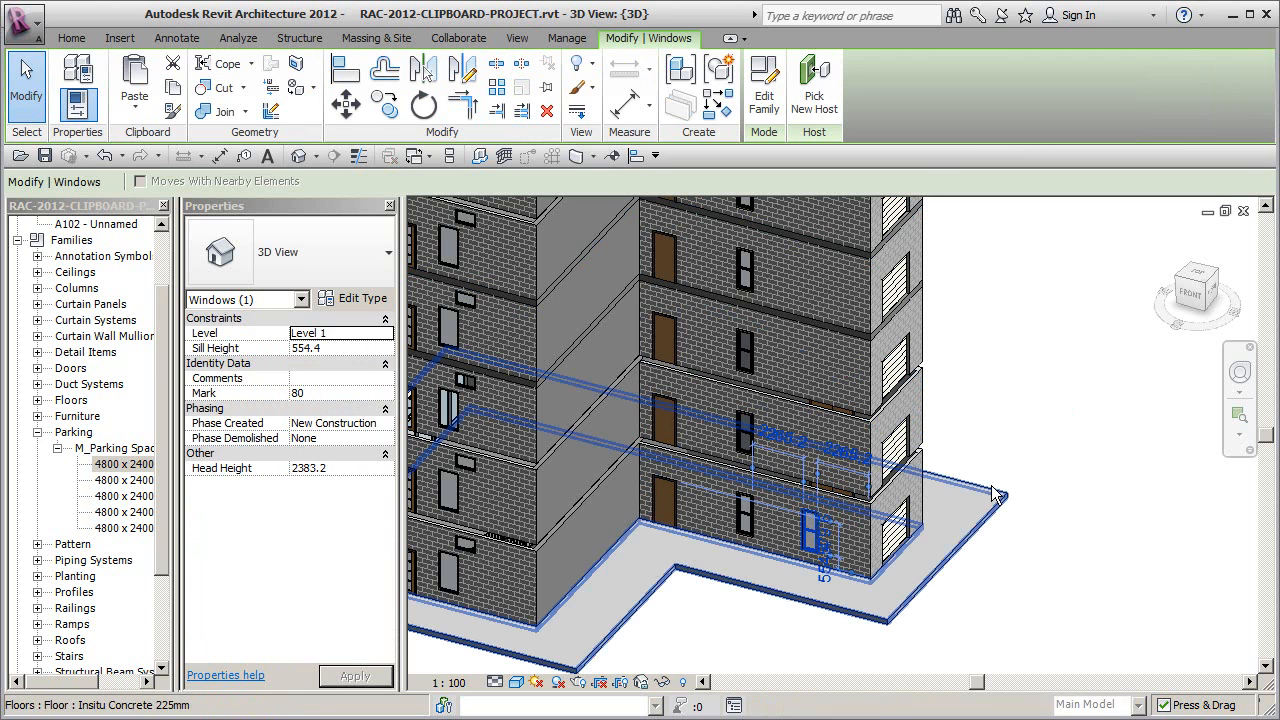
pyautogui.click(1020, 415)
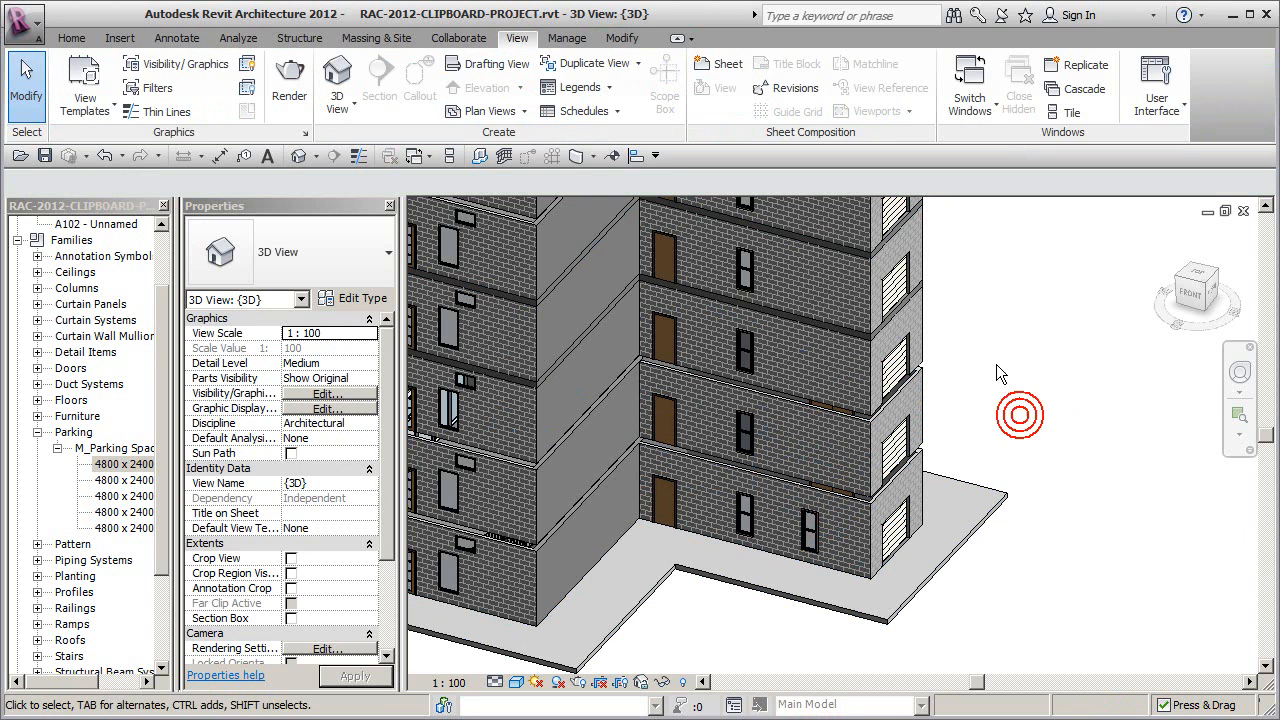
pyautogui.click(983, 110)
pyautogui.click(995, 134)
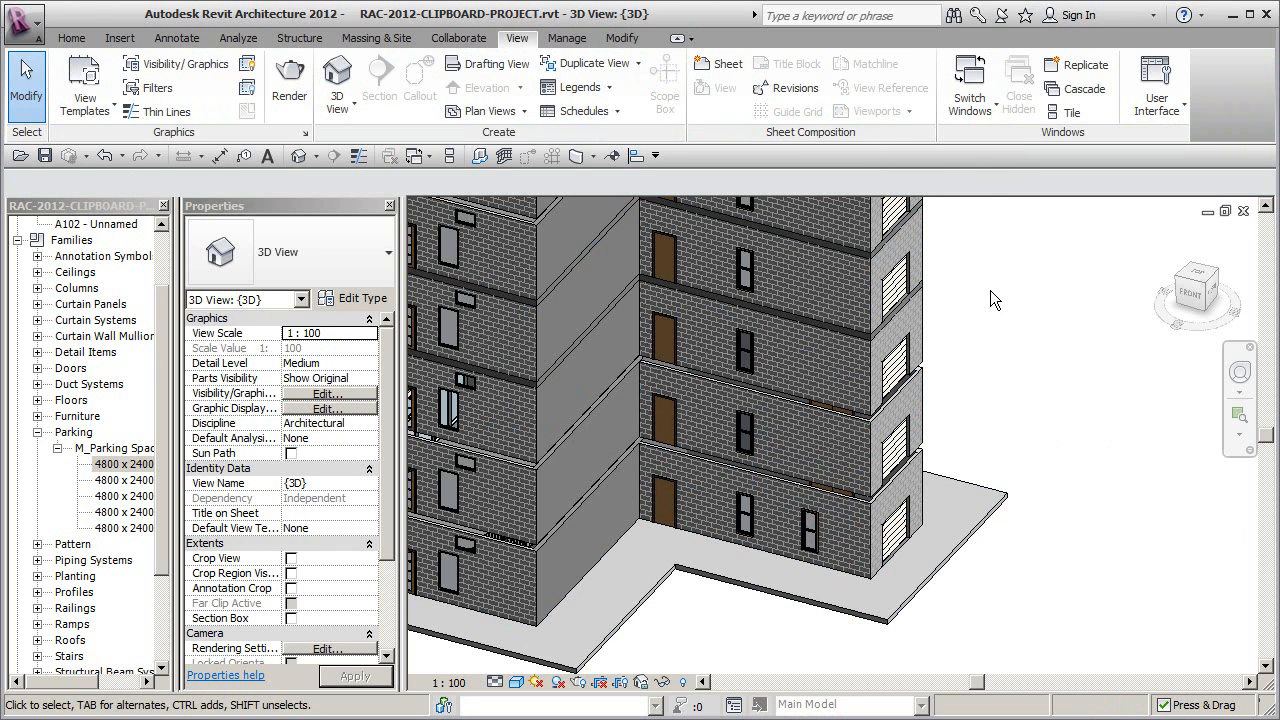
pyautogui.click(805, 442)
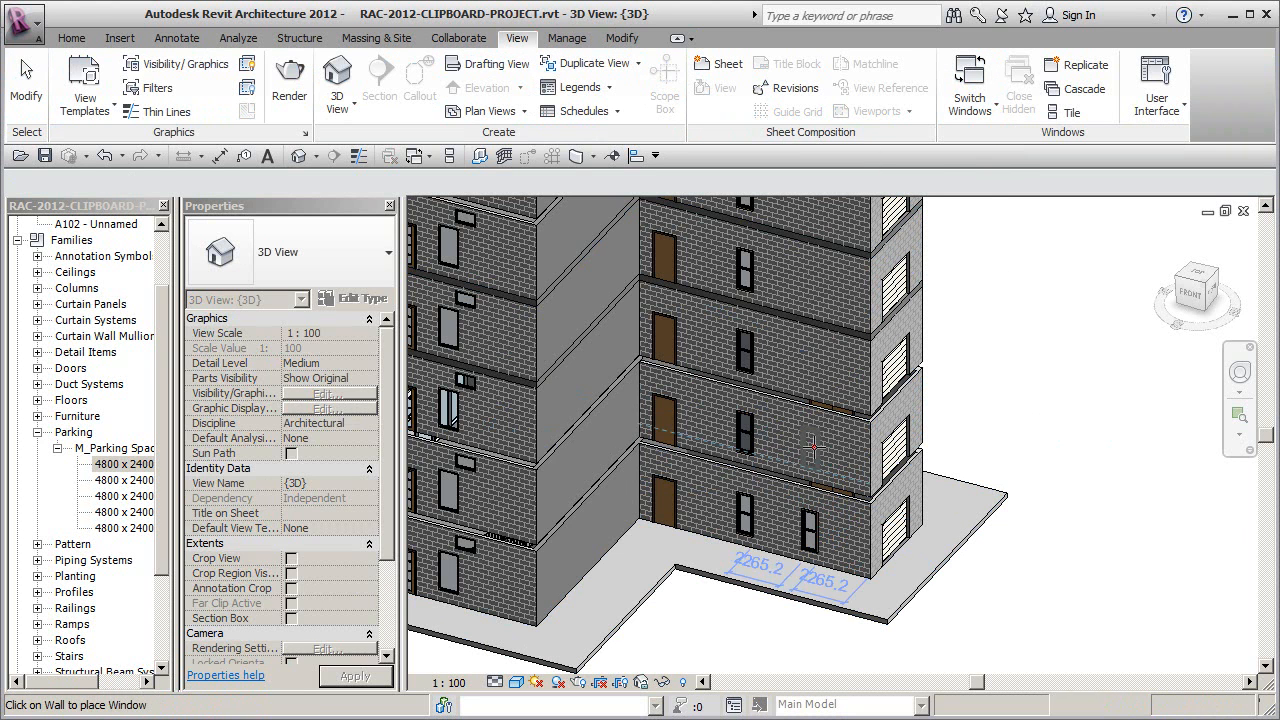
pyautogui.click(1049, 440)
pyautogui.scroll(-2, 1035, 432)
pyautogui.moveTo(1035, 432); pyautogui.dragTo(1068, 512, button='middle')
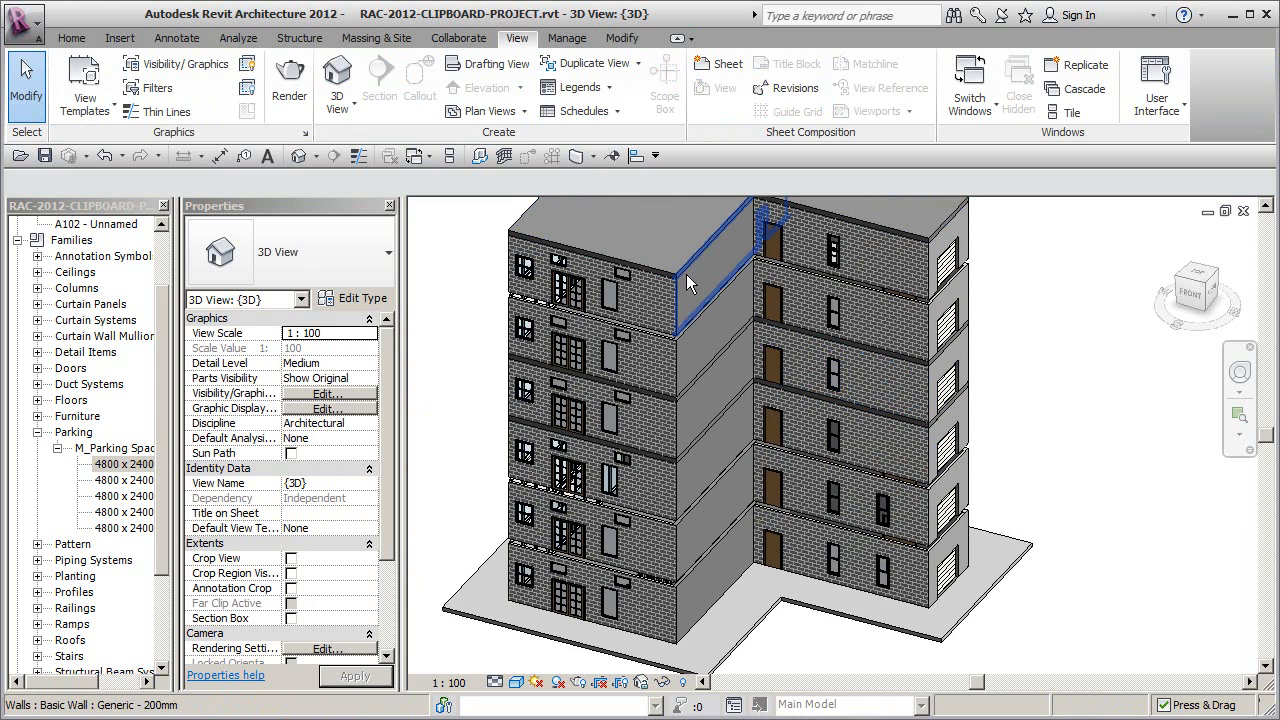
pyautogui.moveTo(892, 485); pyautogui.dragTo(864, 487, button='middle')
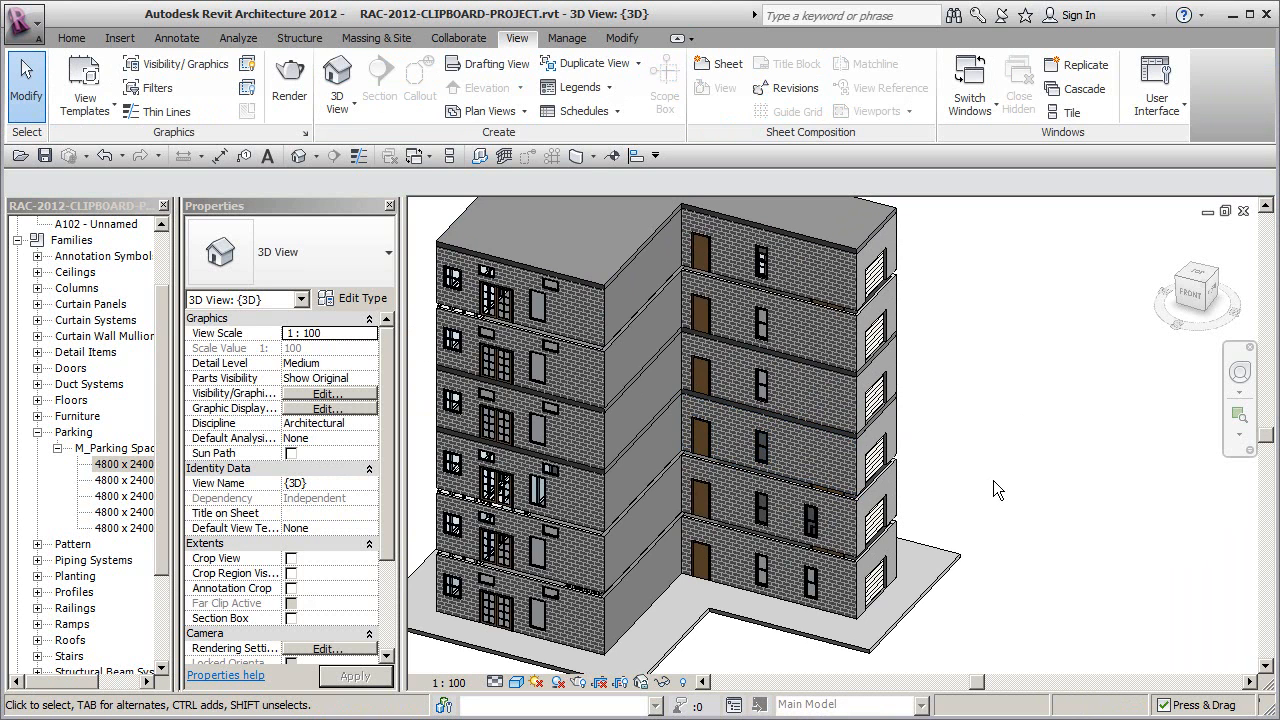
pyautogui.moveTo(997, 487); pyautogui.dragTo(999, 511, button='middle')
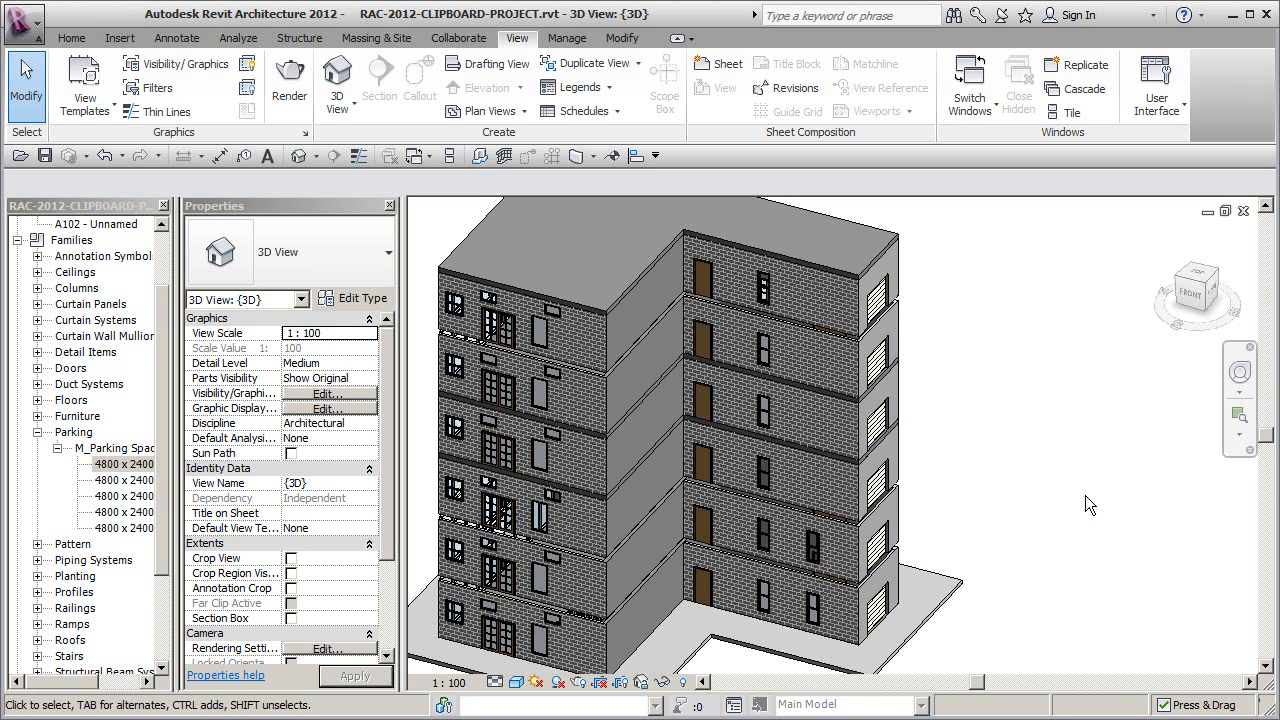
pyautogui.moveTo(1085, 495); pyautogui.dragTo(1110, 485, button='middle')
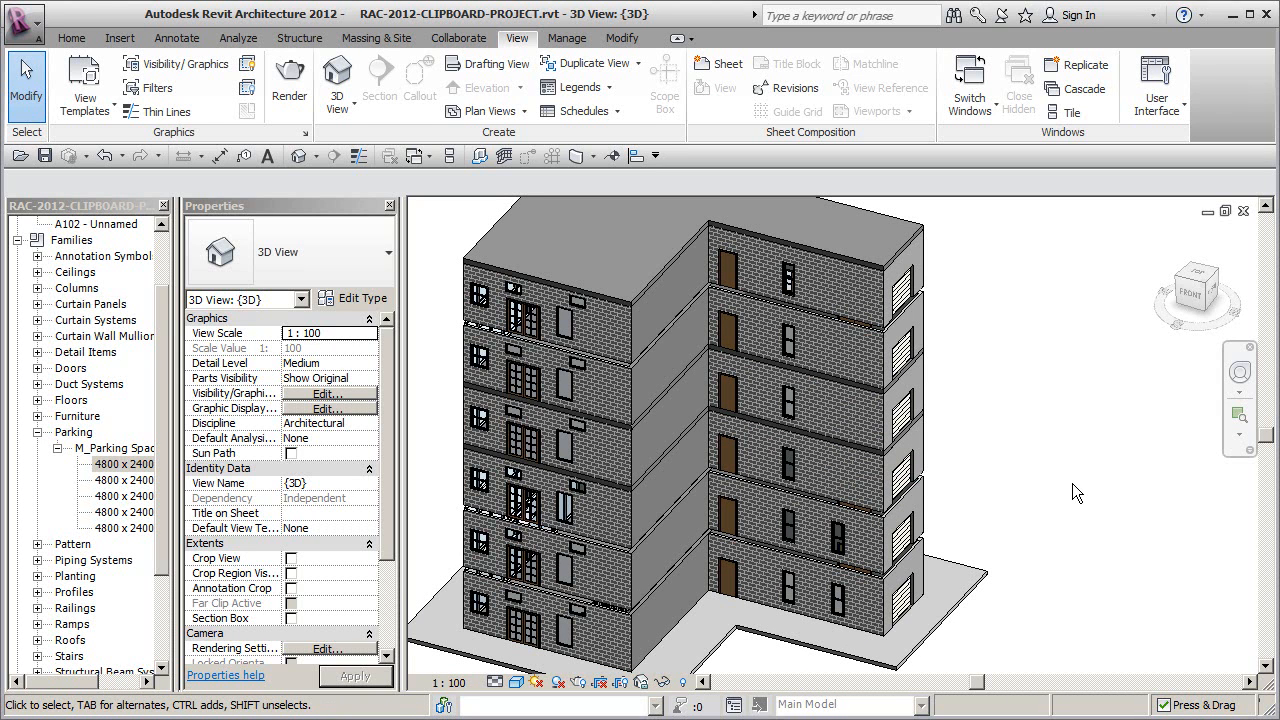
pyautogui.moveTo(1058, 392); pyautogui.dragTo(1028, 401, button='middle')
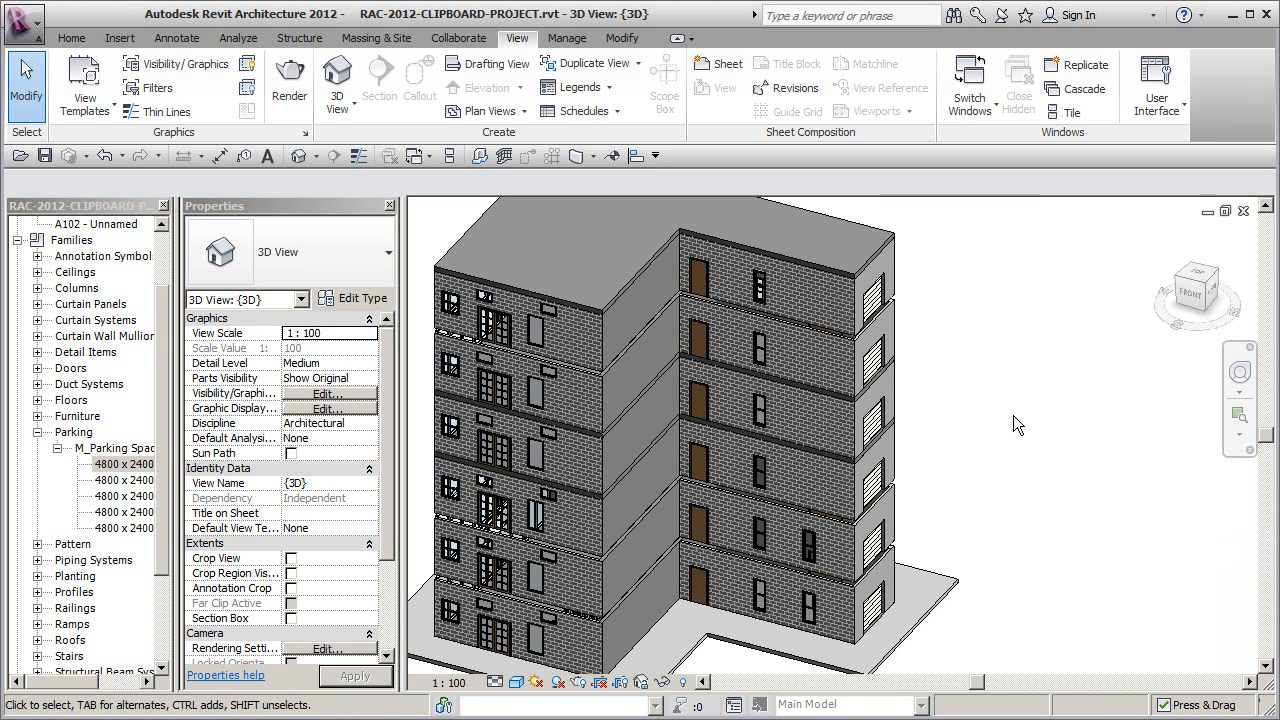
pyautogui.moveTo(1013, 413); pyautogui.dragTo(1015, 409, button='middle')
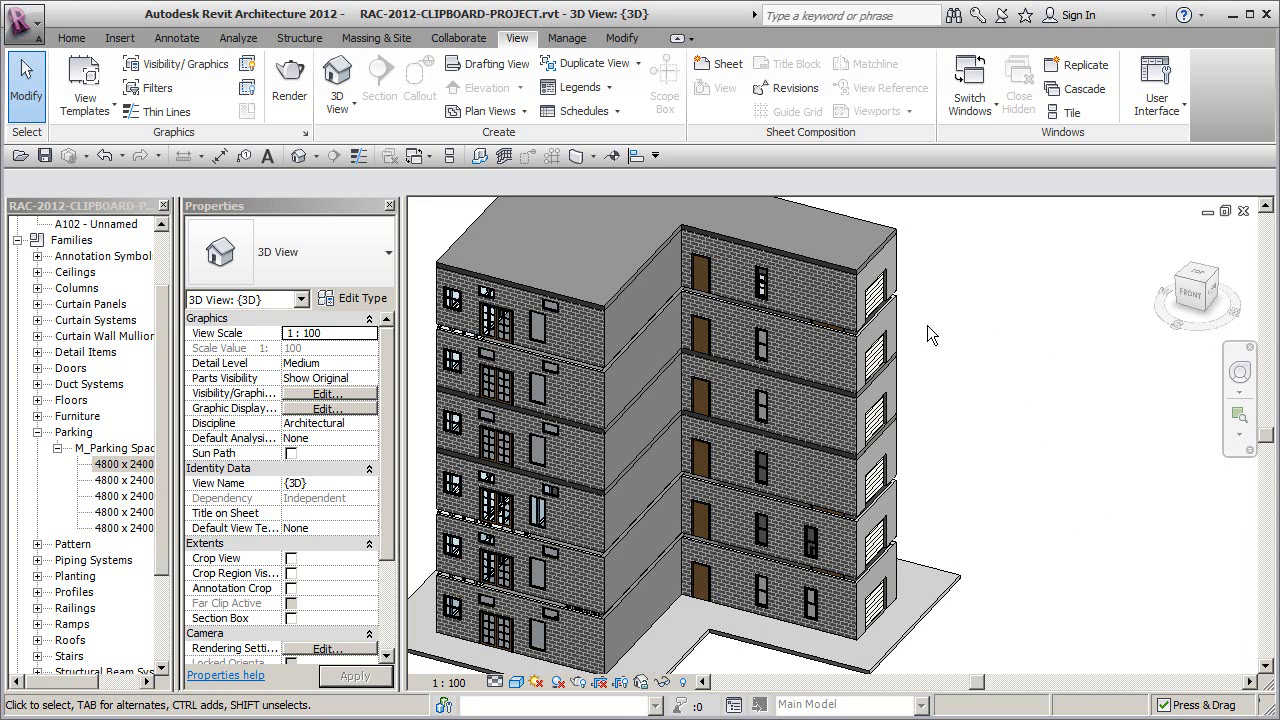
pyautogui.moveTo(968, 396); pyautogui.dragTo(1000, 396, button='middle')
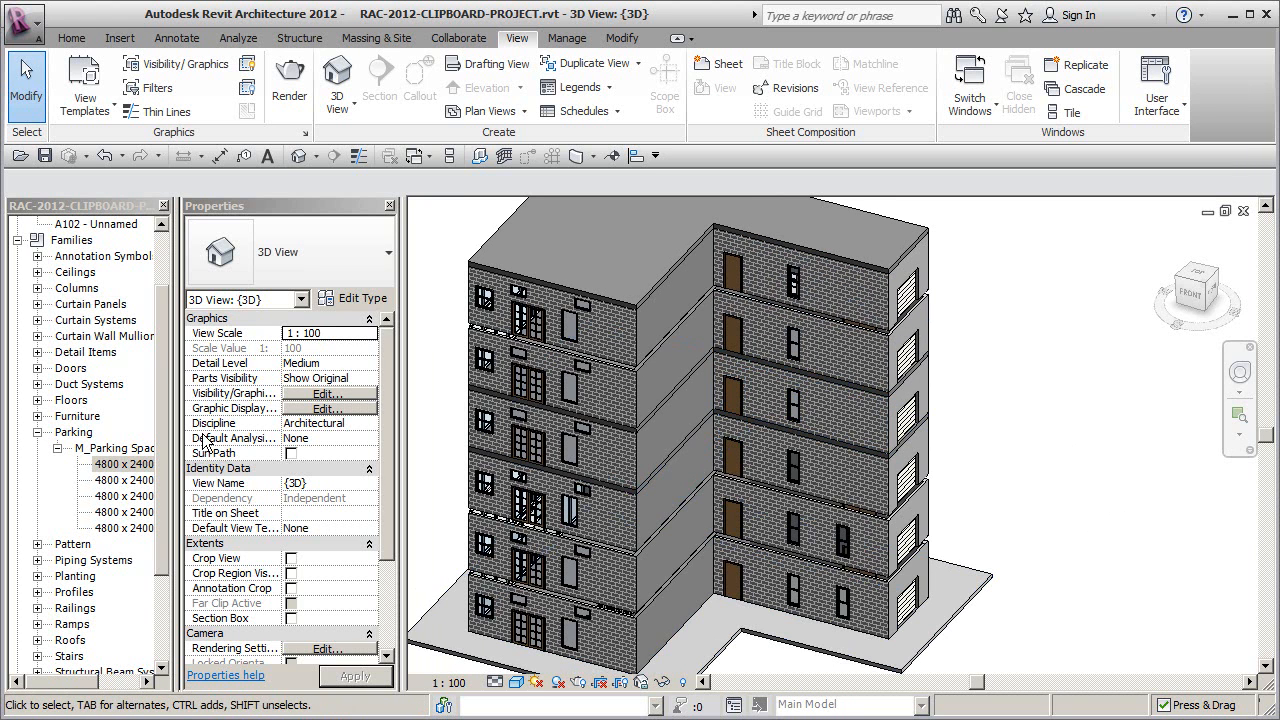
# Collapse the Parking category and the whole Families branch in the project tree
pyautogui.click(37, 432)
pyautogui.click(18, 241)
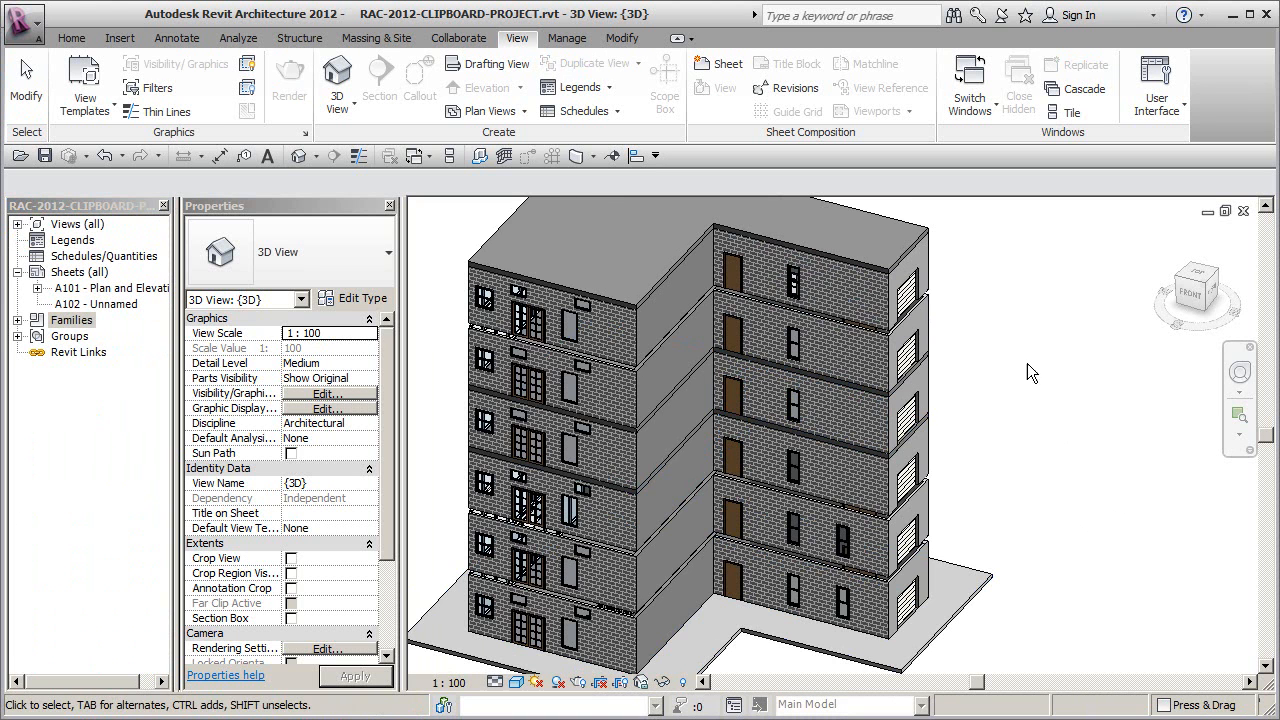
pyautogui.scroll(-1, 1021, 373)
pyautogui.moveTo(1034, 363); pyautogui.dragTo(1021, 367, button='middle')
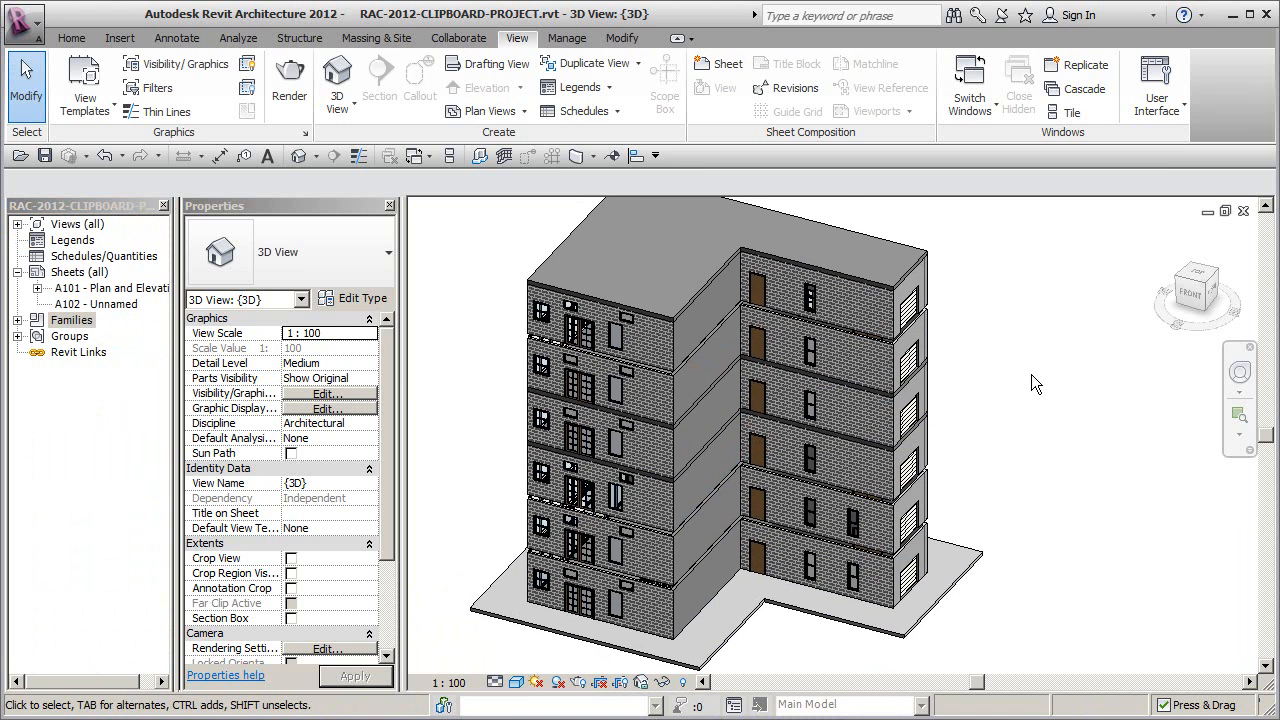